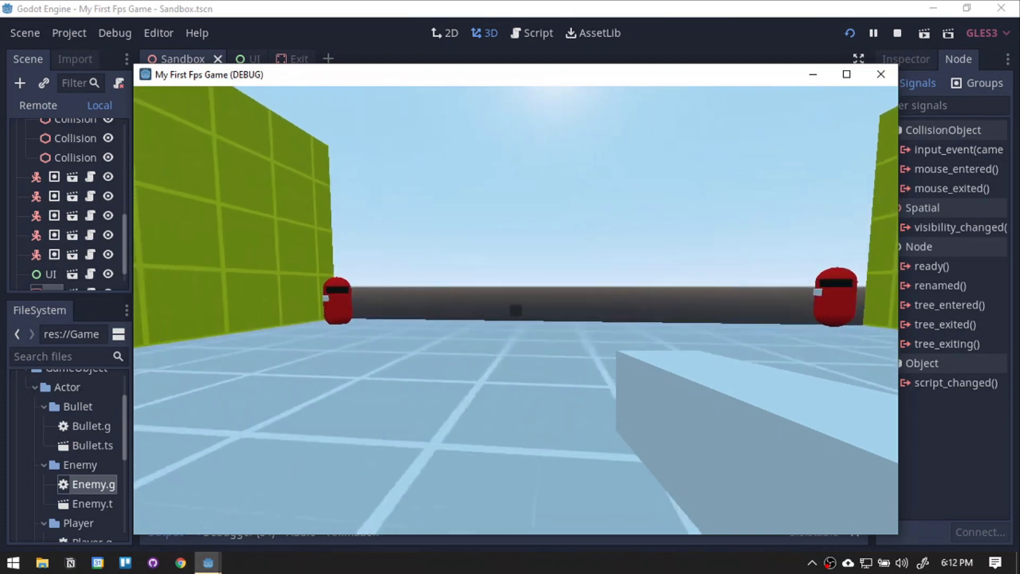
{"action": "left_click", "coordinate": [516, 310]}
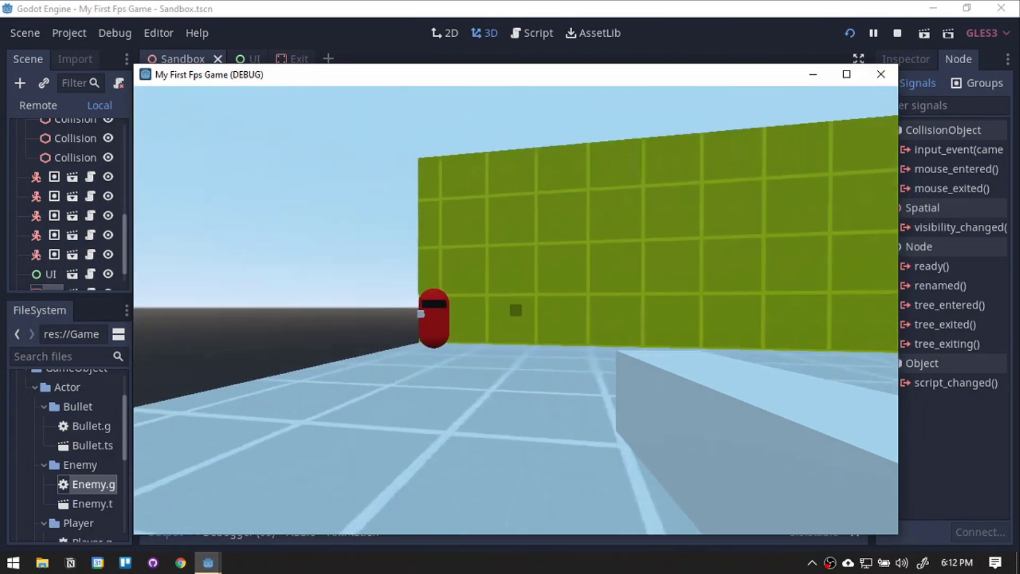
{"action": "left_click", "coordinate": [516, 311]}
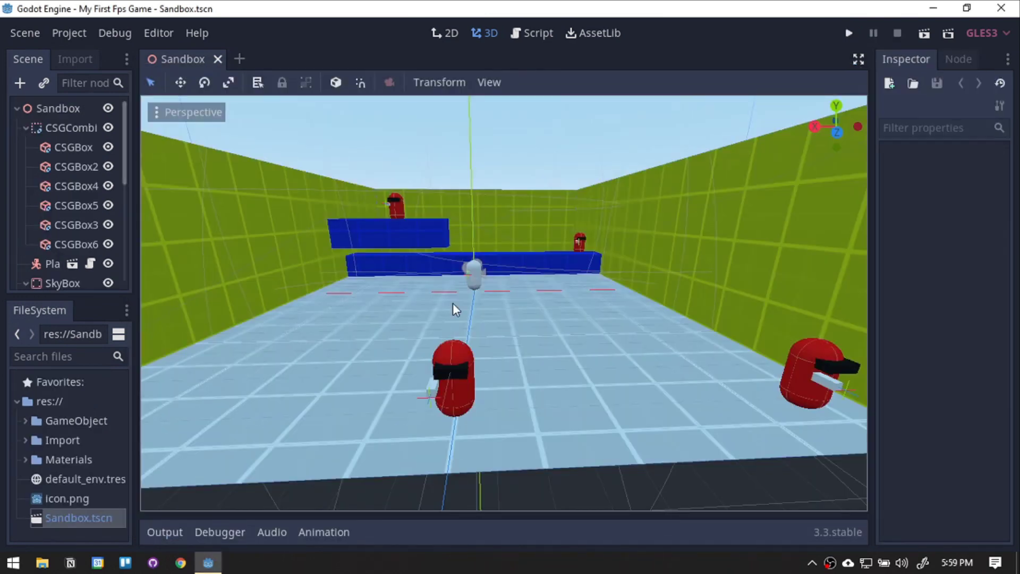
{"action": "left_click", "coordinate": [453, 303]}
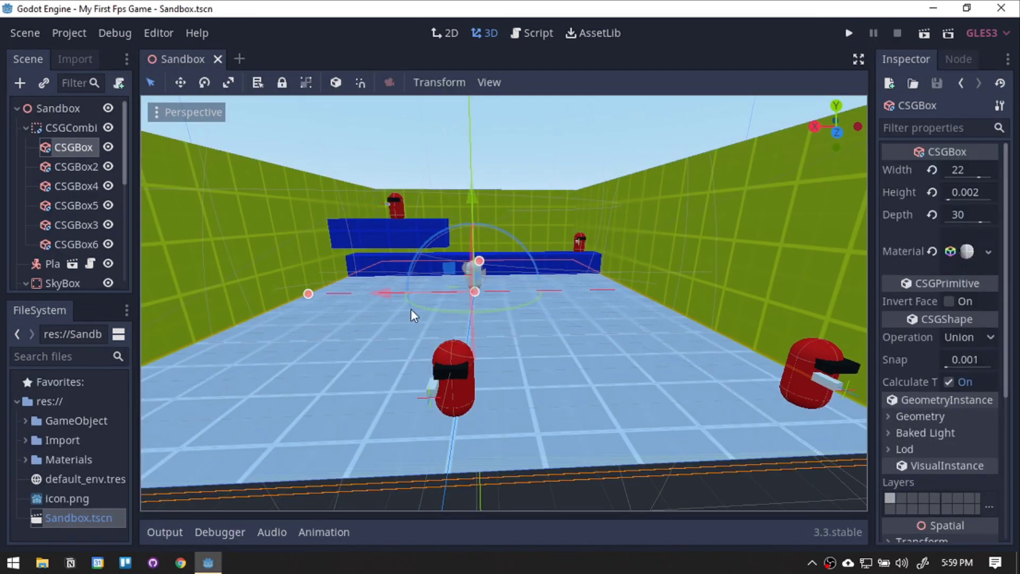
{"action": "left_click", "coordinate": [85, 109]}
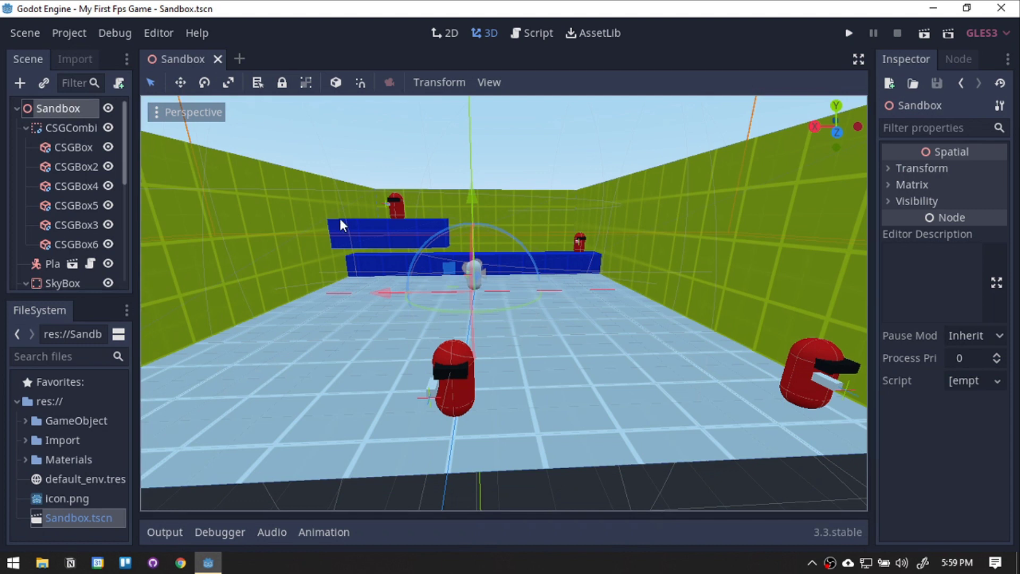
- Create a new scene with a plain Node as its root, named GameEvents
{"action": "left_click", "coordinate": [239, 58]}
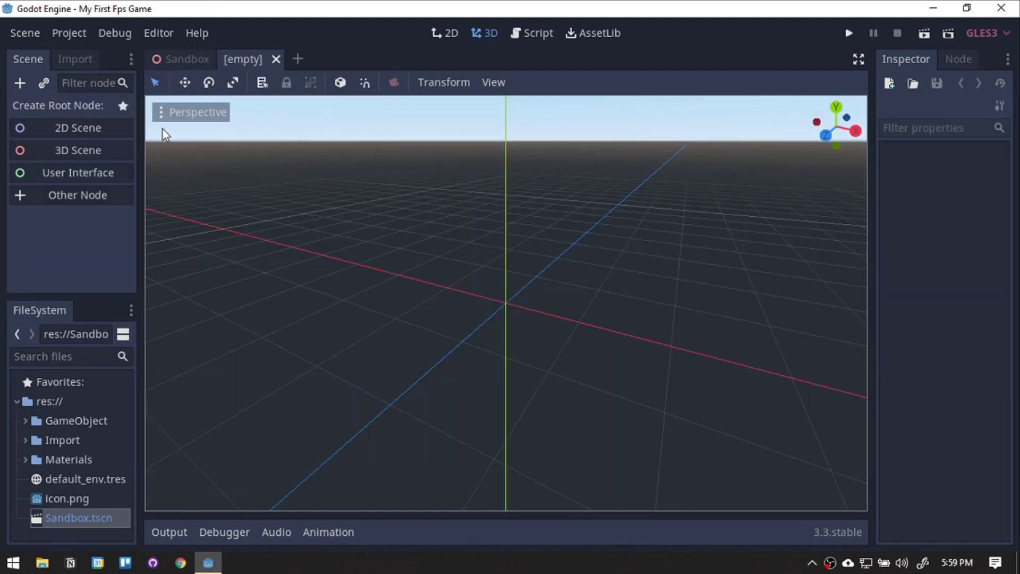
{"action": "left_click", "coordinate": [82, 193]}
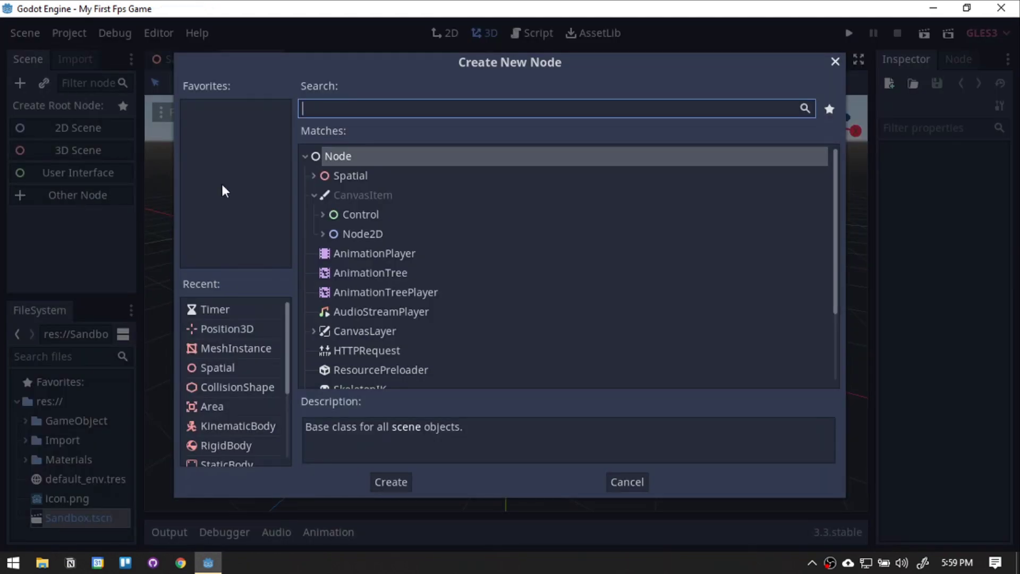
{"action": "double_click", "coordinate": [337, 155]}
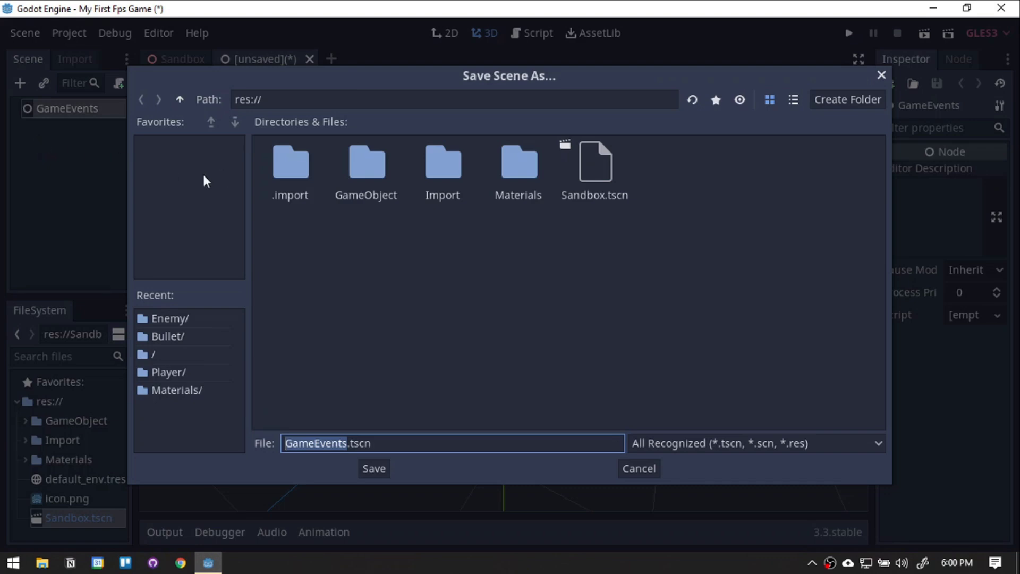
- Save the scene as GameEvents.tscn in a new World folder inside res://GameObject/Actor
{"action": "double_click", "coordinate": [347, 172]}
{"action": "double_click", "coordinate": [298, 171]}
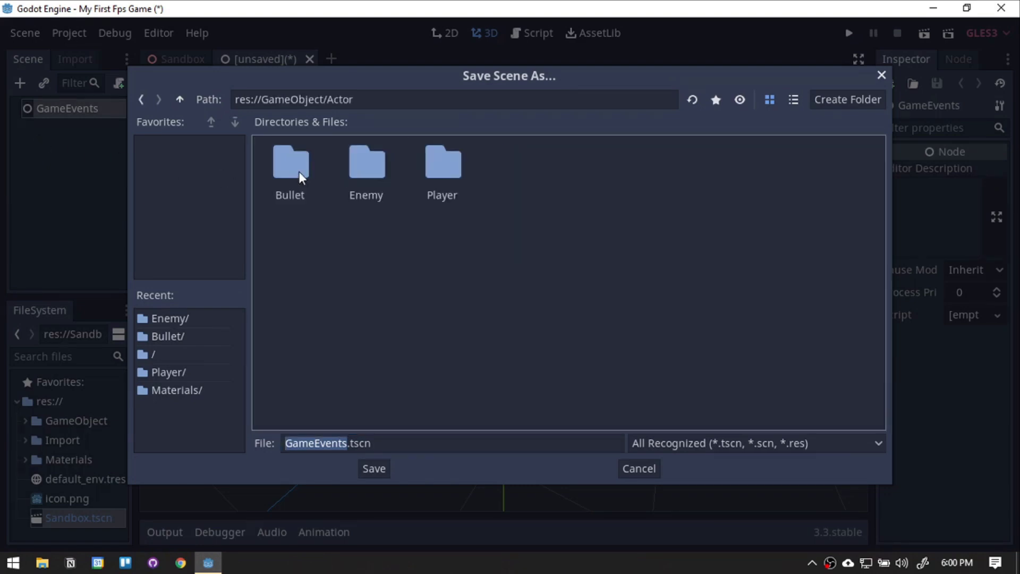
{"action": "left_click", "coordinate": [835, 101]}
{"action": "type", "text": "World"}
{"action": "key", "text": "Return"}
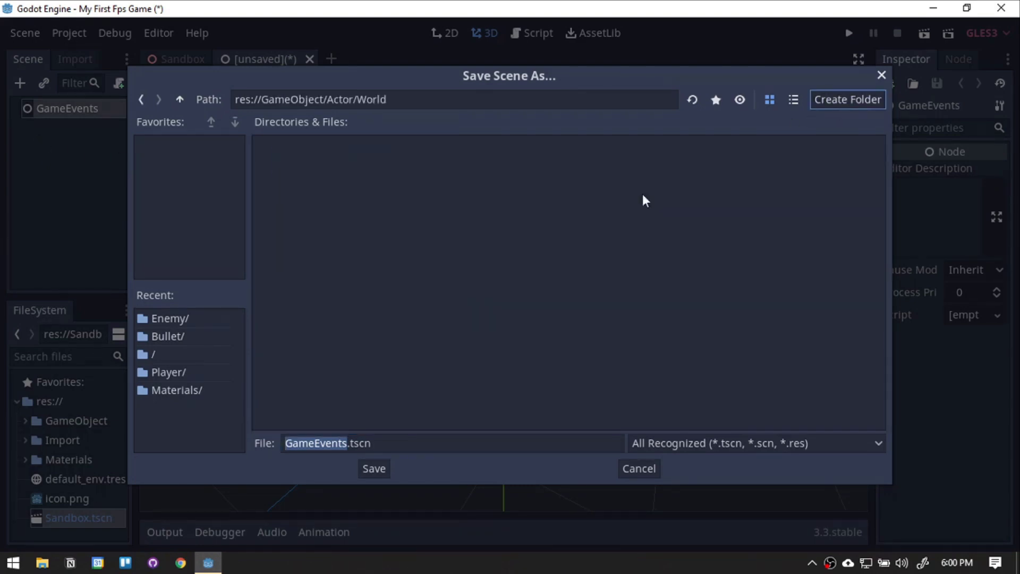
{"action": "left_click", "coordinate": [361, 469]}
- Attach a GameEvents.gd script to the root node and replace its default _ready function with the signals _on_player_win() and _on_player_lose()
{"action": "left_click", "coordinate": [118, 83]}
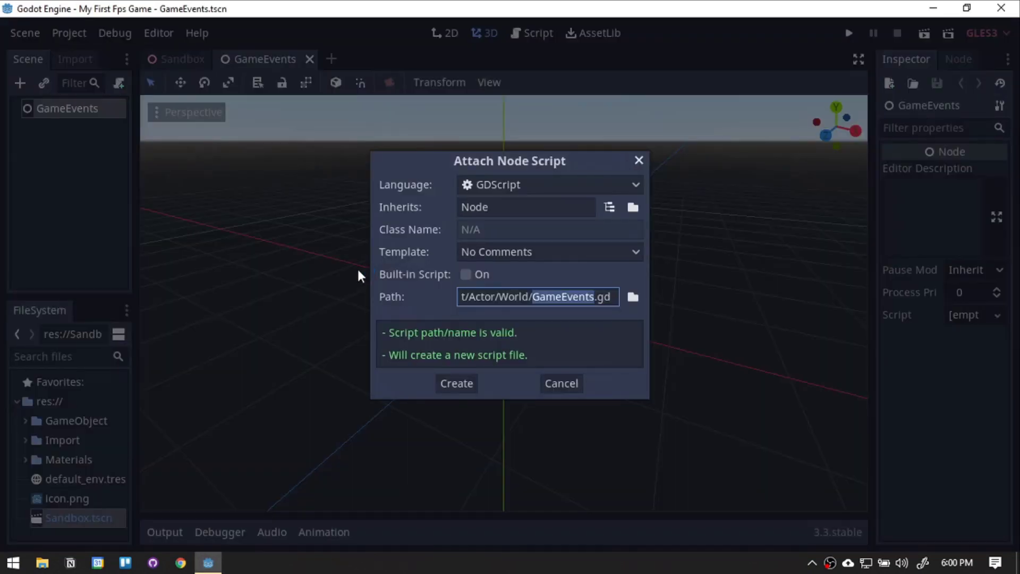
{"action": "left_click", "coordinate": [457, 382]}
{"action": "left_click_drag", "start_coordinate": [310, 138], "coordinate": [340, 169]}
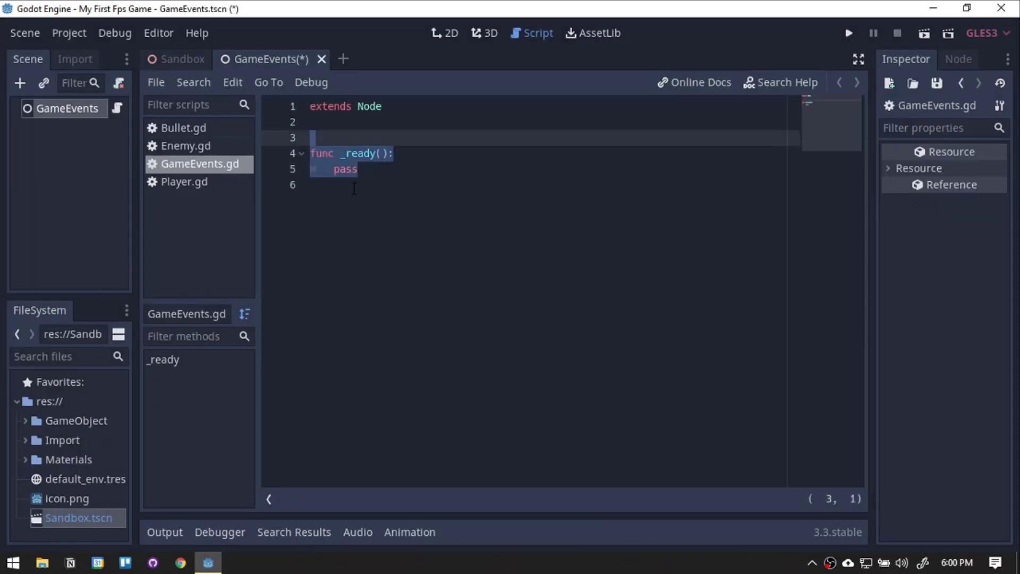
{"action": "type", "text": "signal _on_player_win() signal _on_player_lose()"}
{"action": "key", "text": "Return"}
{"action": "key", "text": "Return"}
- Write player_win() and player_lose() functions emitting their matching signals, and an _input(event) function that reloads the current scene on the "restart" action
{"action": "type", "text": "func player_win(): \temit_signal(\"_on_player_win\") \tpass  func player_lose(): \temit_signal(\"_on_player_lose\") \tpass"}
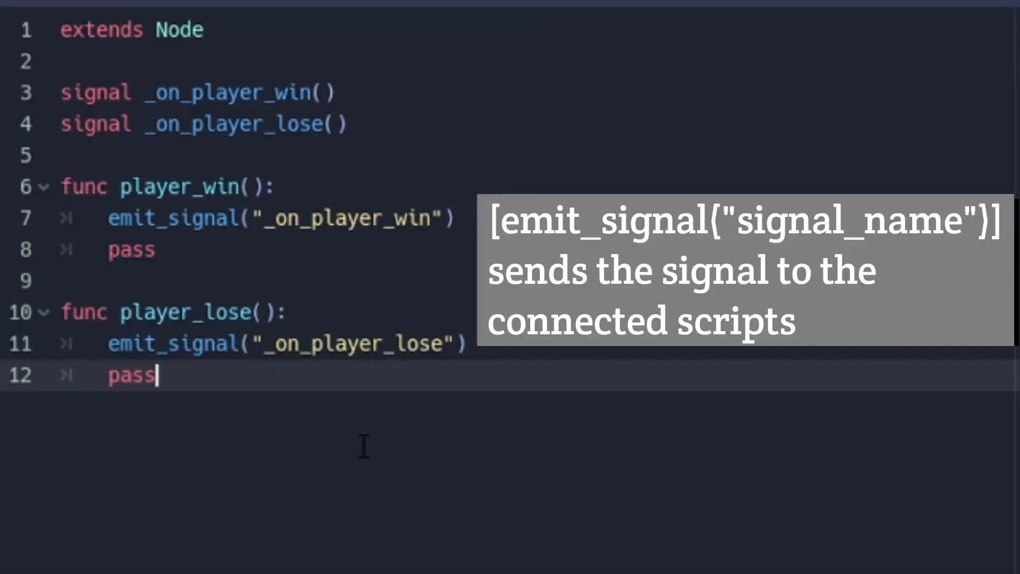
{"action": "key", "text": "Return"}
{"action": "key", "text": "Return"}
{"action": "key", "text": "BackSpace"}
{"action": "type", "text": "func _input(event): \tif event.is_action_pressed(\"restart\"): \t\tget_tree().reload_current_scene() \tpass"}
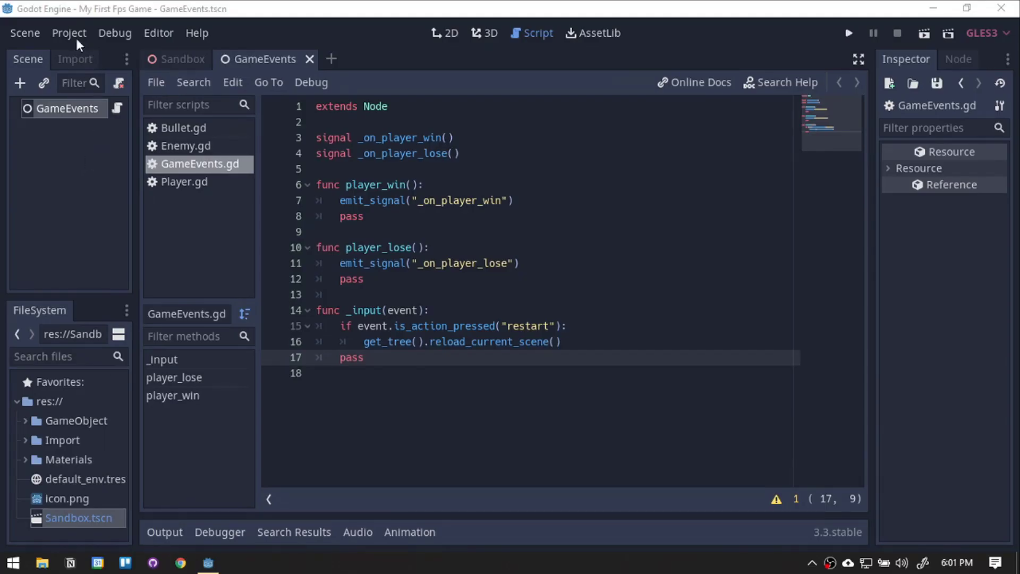
- Add a "restart" action to the project's input map and bind it to the R key
{"action": "left_click", "coordinate": [71, 33]}
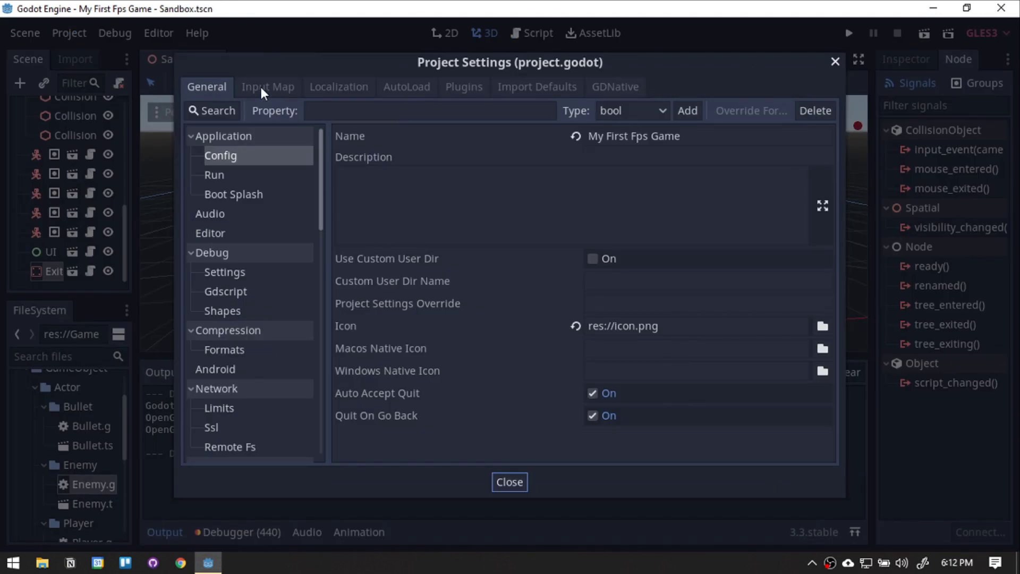
{"action": "left_click", "coordinate": [267, 87]}
{"action": "type", "text": "restart"}
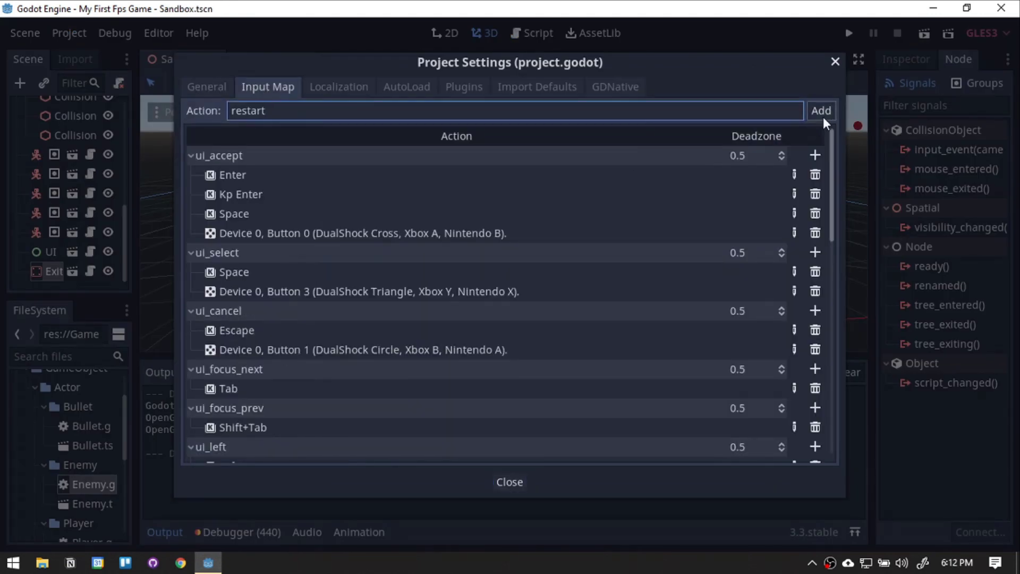
{"action": "left_click", "coordinate": [821, 110]}
{"action": "left_click", "coordinate": [794, 441]}
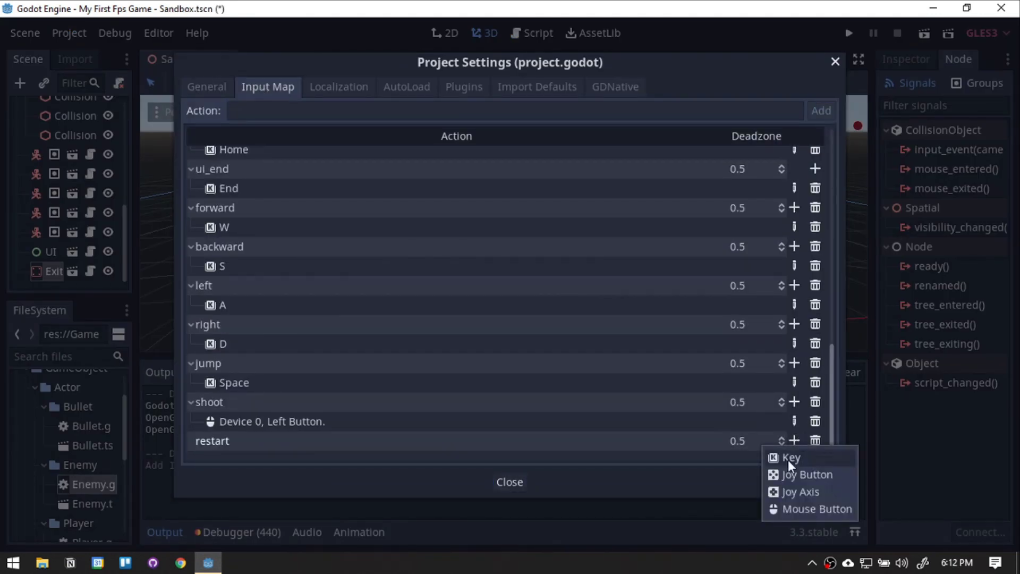
{"action": "left_click", "coordinate": [788, 455]}
{"action": "key", "text": "r"}
{"action": "left_click", "coordinate": [468, 297]}
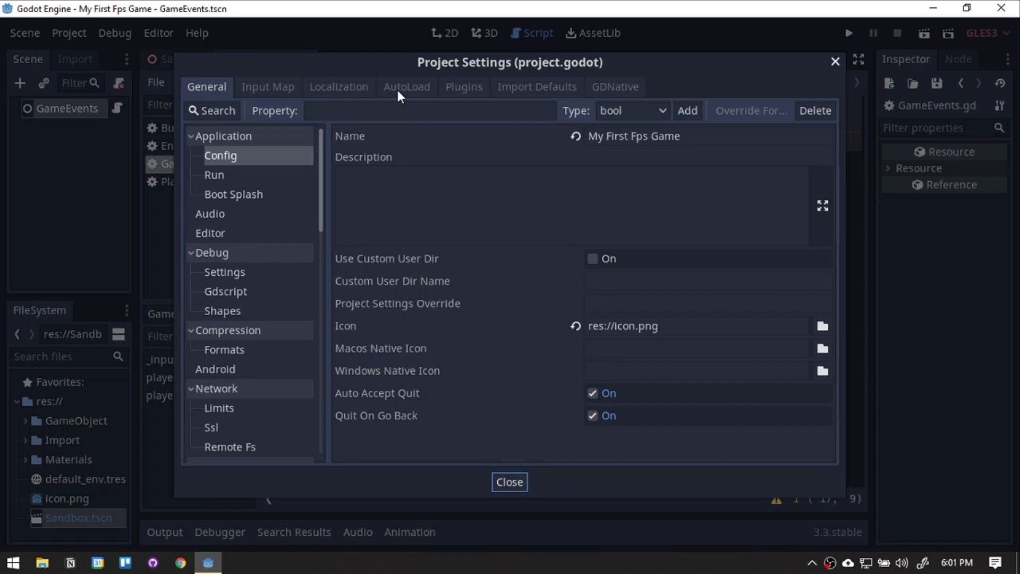
- Register res://GameObject/Actor/World/GameEvents.tscn as an autoload singleton in the project settings, then close the settings
{"action": "left_click", "coordinate": [398, 88]}
{"action": "left_click", "coordinate": [461, 111]}
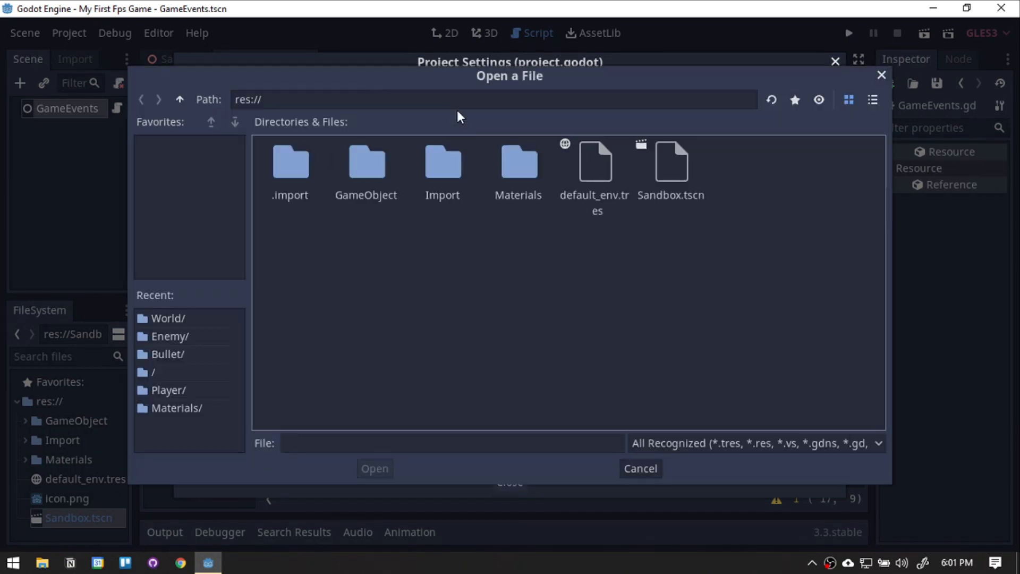
{"action": "double_click", "coordinate": [377, 169]}
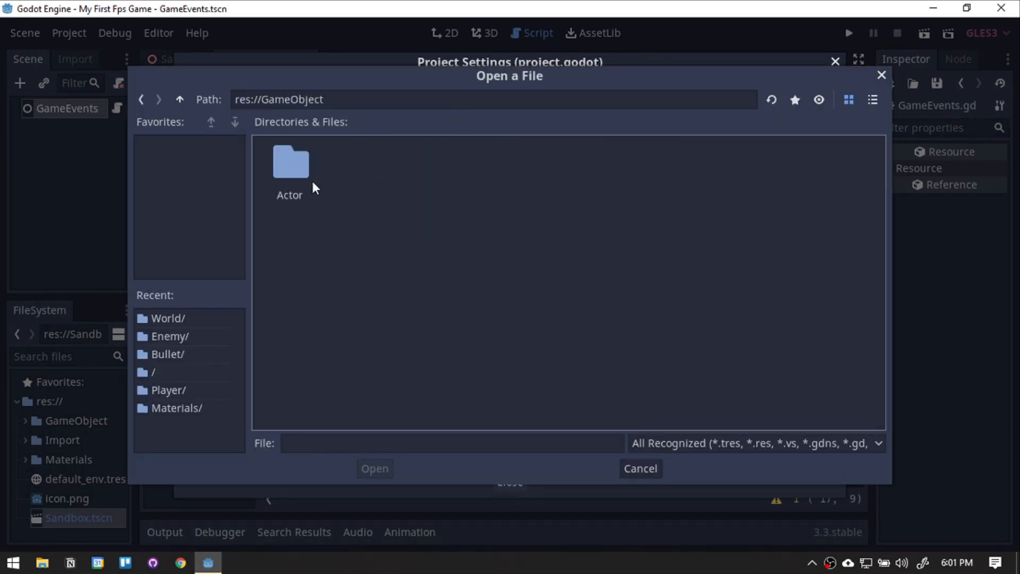
{"action": "double_click", "coordinate": [297, 175]}
{"action": "double_click", "coordinate": [517, 171]}
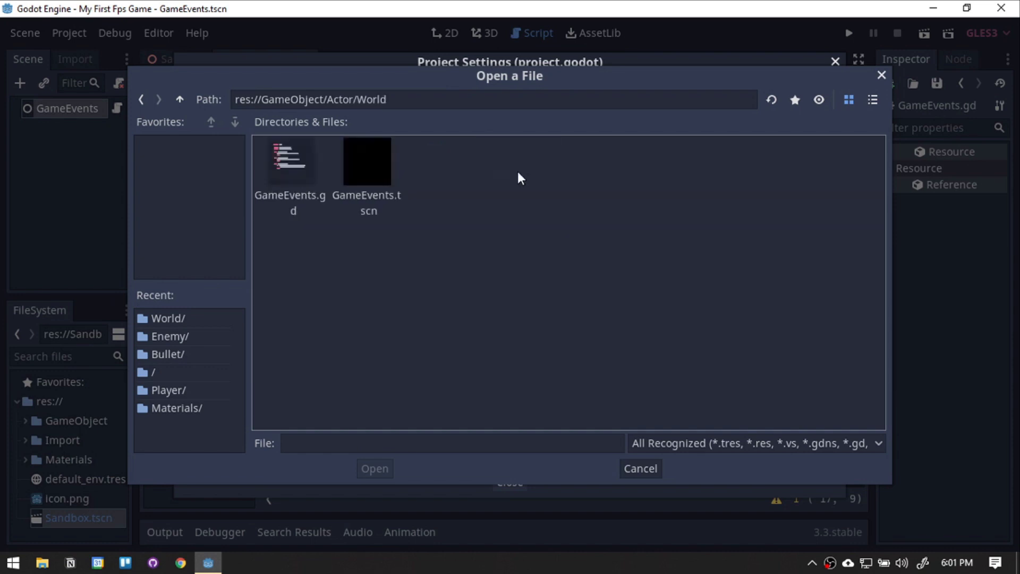
{"action": "left_click", "coordinate": [366, 170]}
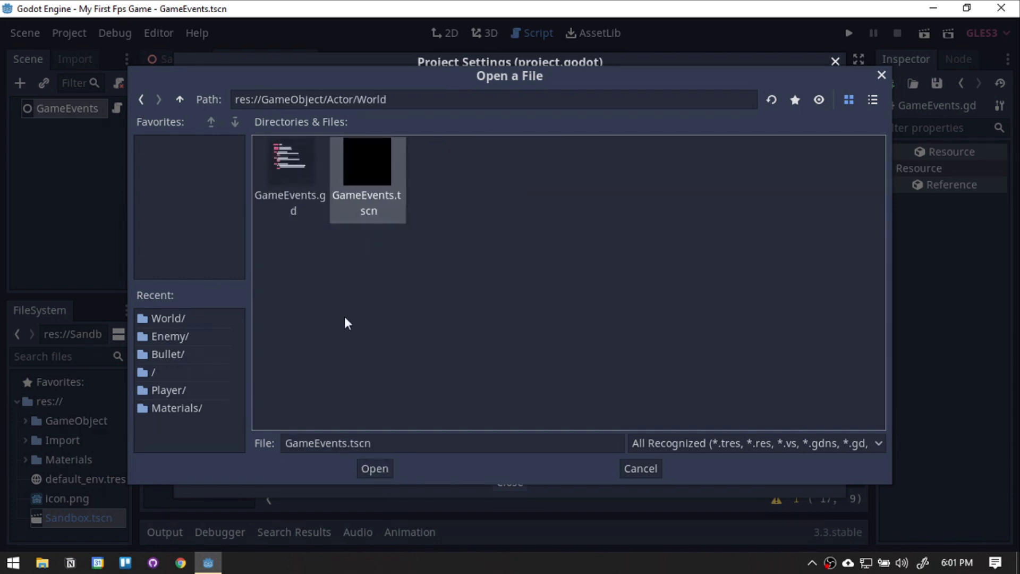
{"action": "left_click", "coordinate": [376, 469]}
{"action": "left_click", "coordinate": [821, 112]}
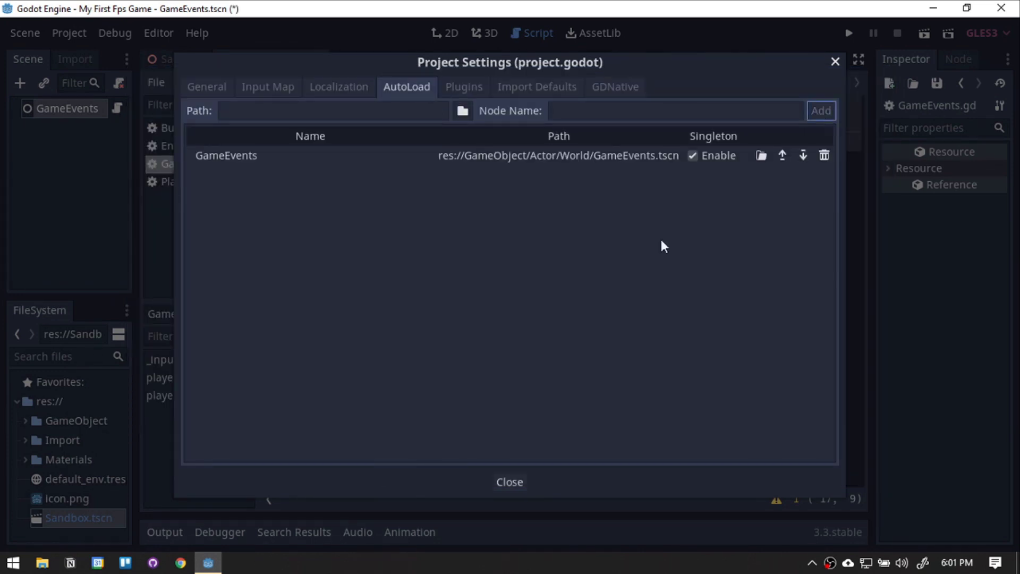
{"action": "left_click", "coordinate": [516, 482]}
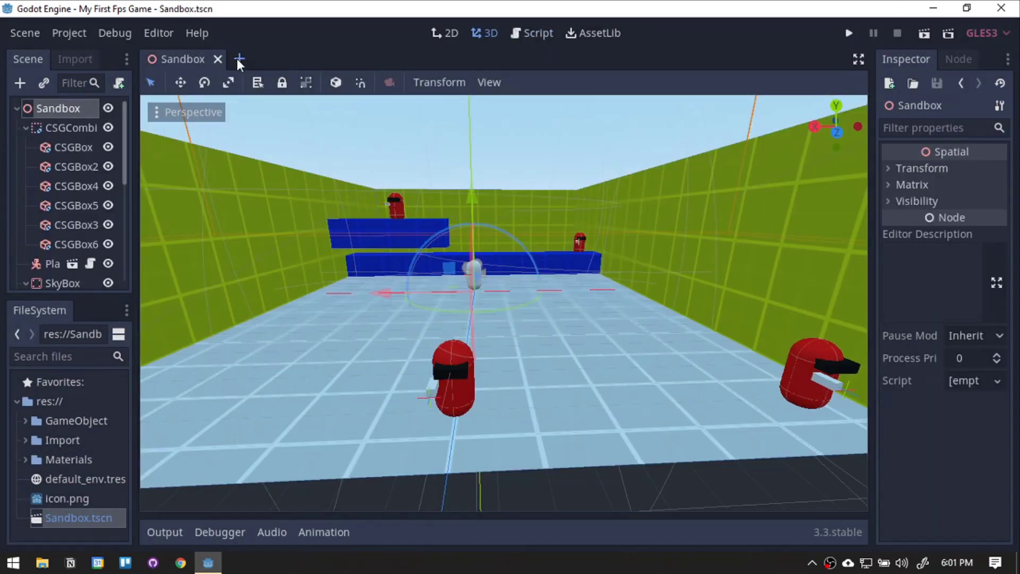
- Create a new user interface scene and rename its root node UI
{"action": "left_click", "coordinate": [237, 60]}
{"action": "left_click", "coordinate": [79, 172]}
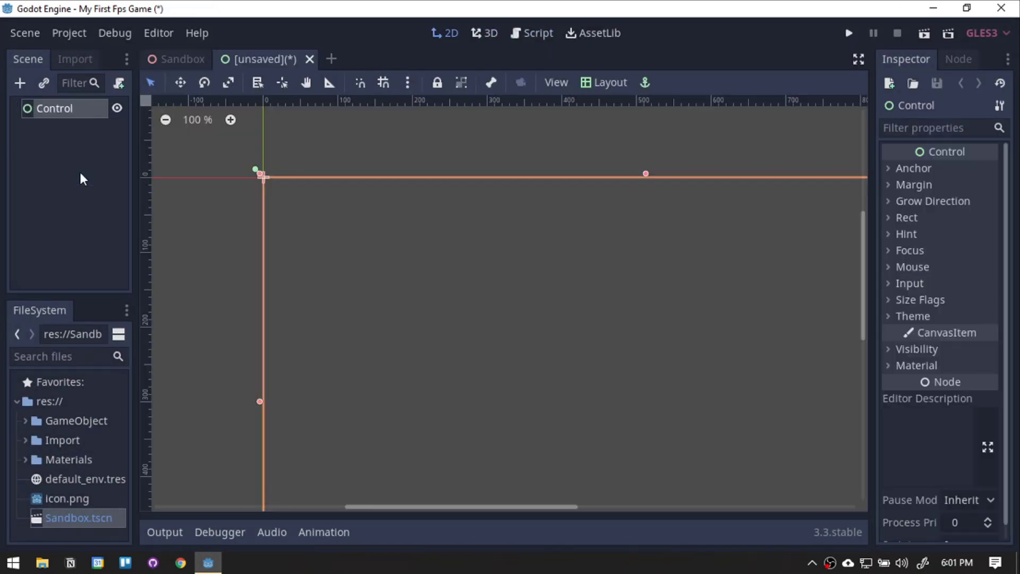
{"action": "double_click", "coordinate": [64, 107]}
{"action": "type", "text": "UI"}
{"action": "key", "text": "Return"}
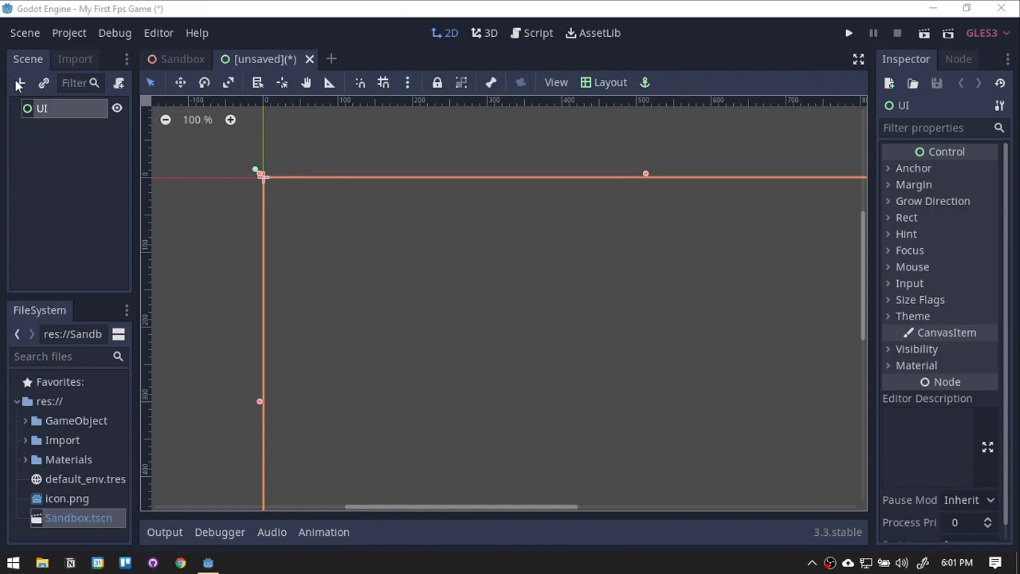
- Add a TextureRect child to the UI node and assign icon.png as its texture
{"action": "left_click", "coordinate": [20, 84]}
{"action": "type", "text": "texture"}
{"action": "double_click", "coordinate": [370, 291]}
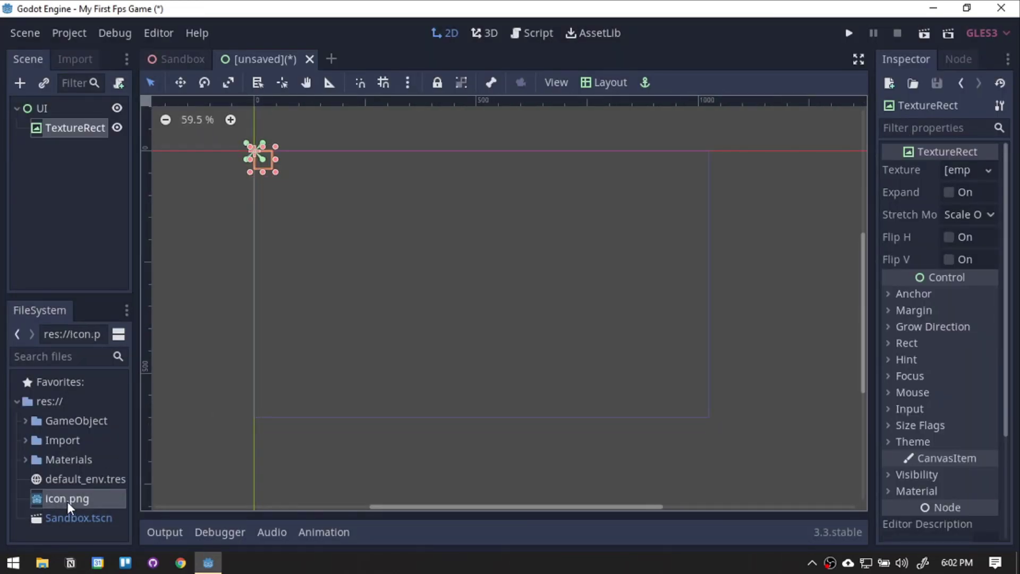
{"action": "left_click_drag", "start_coordinate": [67, 501], "coordinate": [951, 177]}
- Enable Expand on the TextureRect and set its layout to Full Rect
{"action": "left_click", "coordinate": [948, 219]}
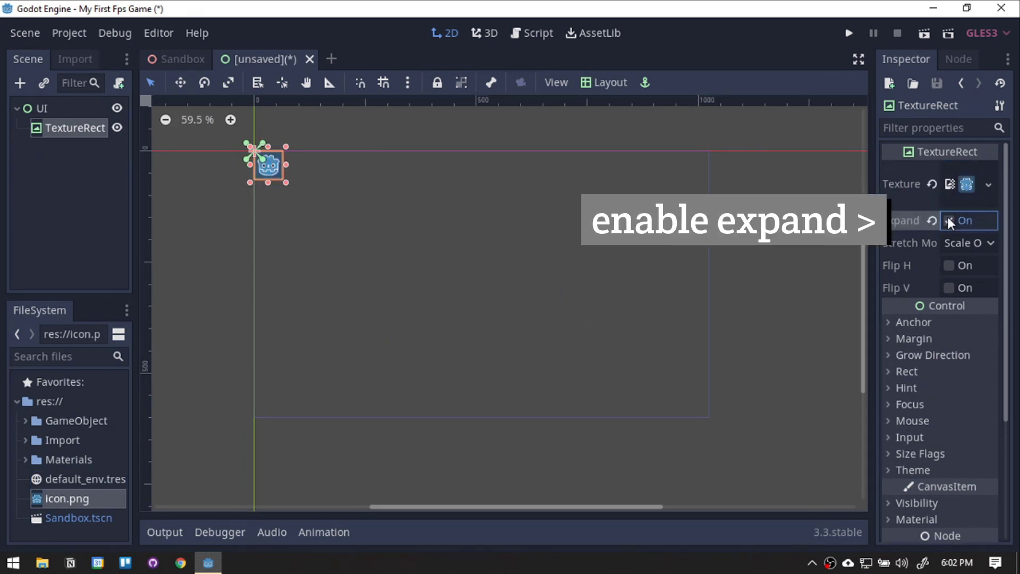
{"action": "left_click", "coordinate": [605, 83]}
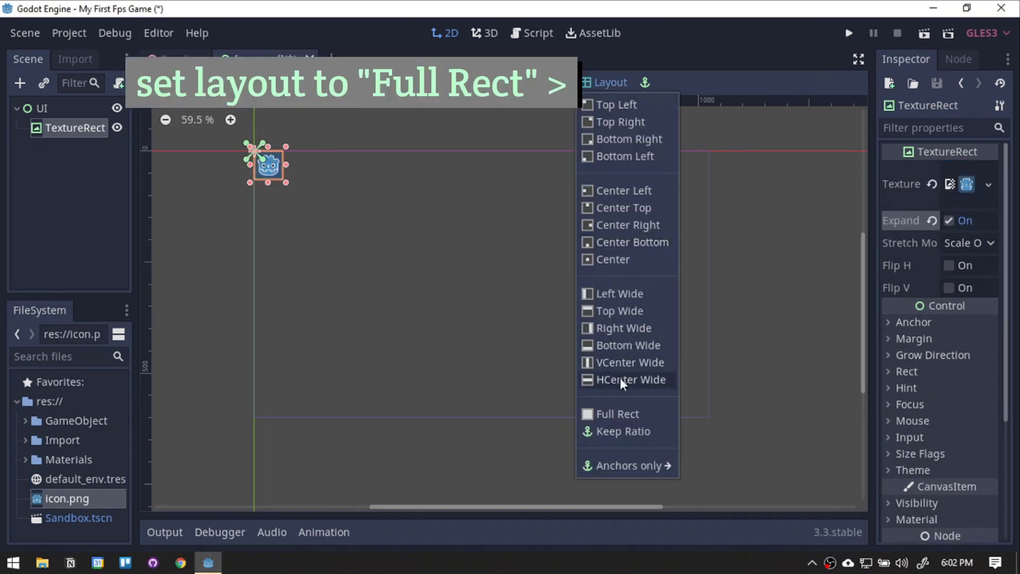
{"action": "left_click", "coordinate": [617, 414]}
- Set the TextureRect's Modulate color to black with an alpha of 200
{"action": "scroll", "coordinate": [924, 334], "scroll_direction": "down", "scroll_amount": 5}
{"action": "left_click", "coordinate": [915, 333]}
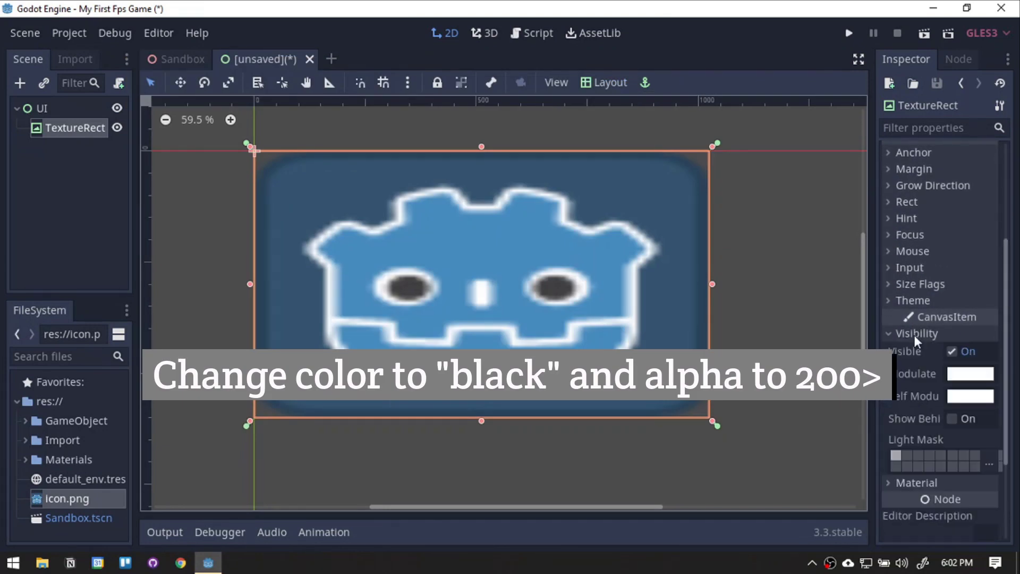
{"action": "left_click", "coordinate": [955, 378]}
{"action": "left_click_drag", "start_coordinate": [833, 186], "coordinate": [839, 234]}
{"action": "left_click", "coordinate": [923, 327]}
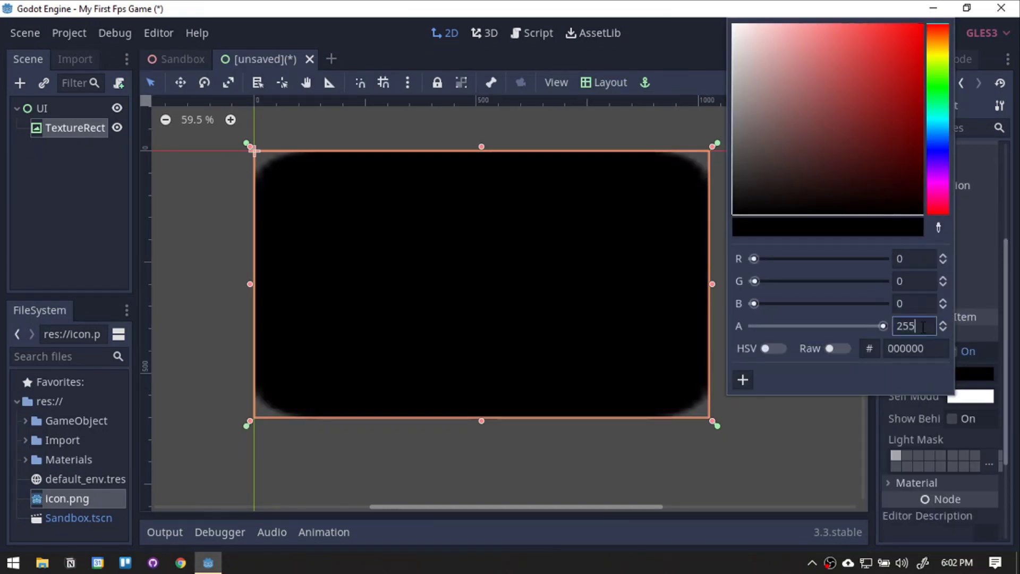
{"action": "double_click", "coordinate": [923, 326]}
{"action": "type", "text": "200"}
{"action": "key", "text": "Return"}
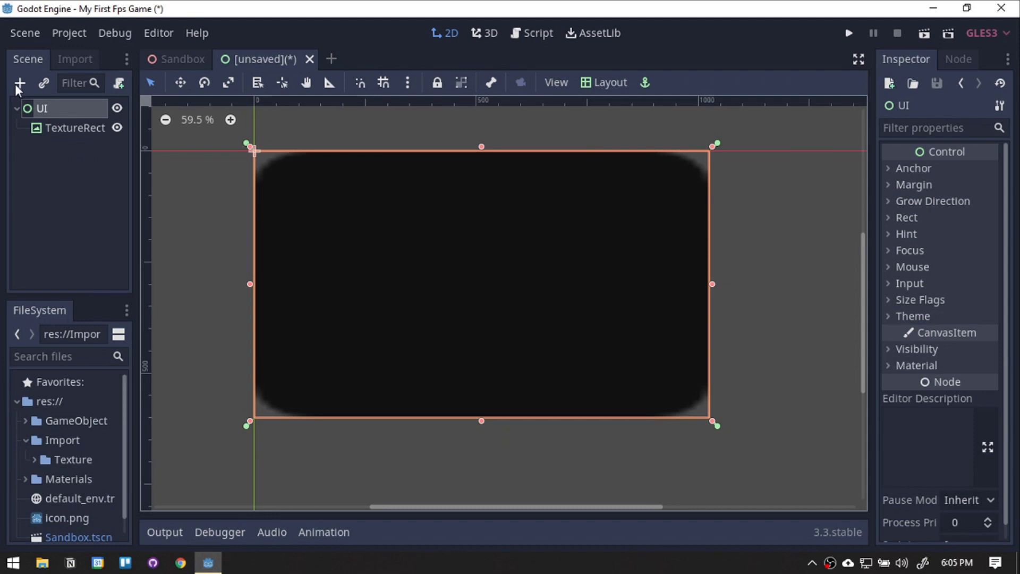
- Add a Label child to the UI node and rename it win
{"action": "left_click", "coordinate": [20, 82]}
{"action": "double_click", "coordinate": [369, 217]}
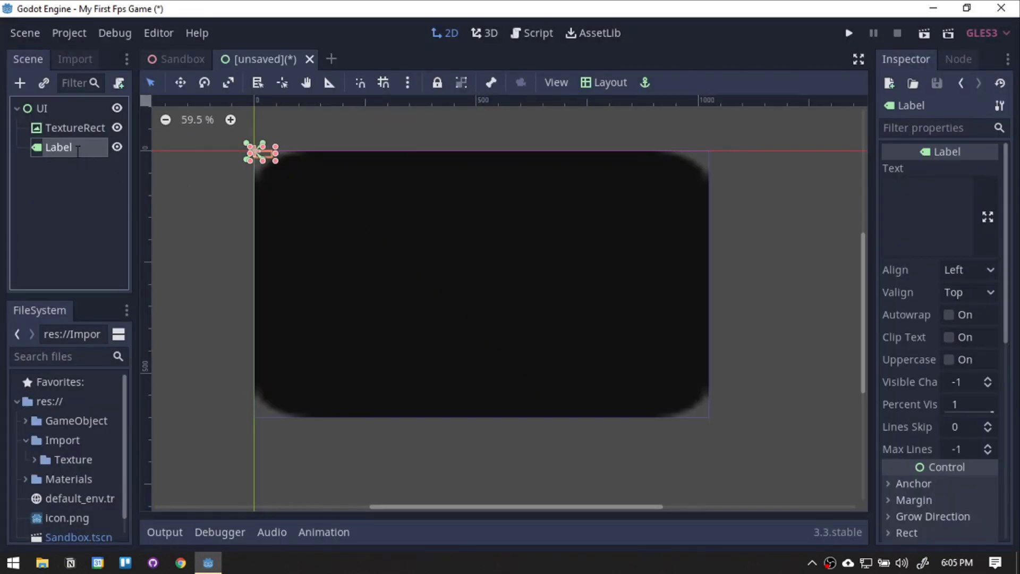
{"action": "double_click", "coordinate": [79, 149]}
{"action": "type", "text": "win"}
{"action": "key", "text": "Return"}
- Set the win label's text to "You Win" and its Align to Center
{"action": "left_click", "coordinate": [891, 218]}
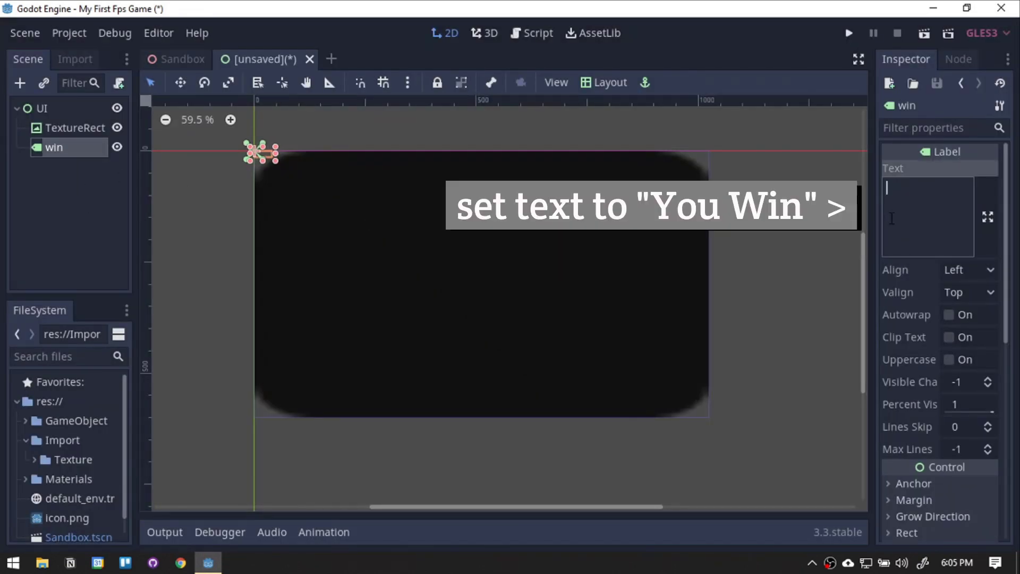
{"action": "type", "text": "You Win"}
{"action": "left_click", "coordinate": [990, 271]}
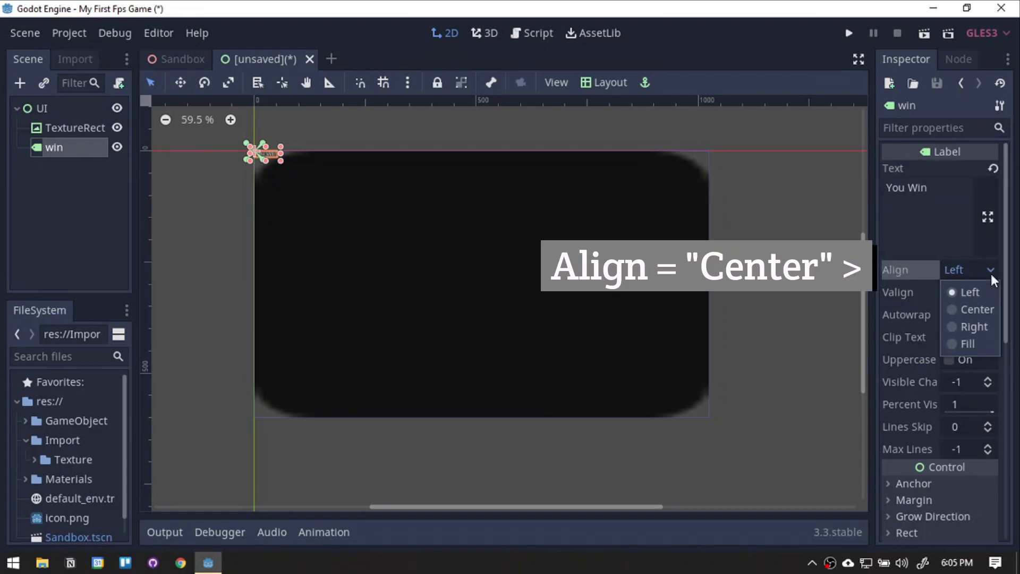
{"action": "left_click", "coordinate": [981, 308]}
- Set the win label's Valign to Center and its layout to Full Rect
{"action": "left_click", "coordinate": [972, 292]}
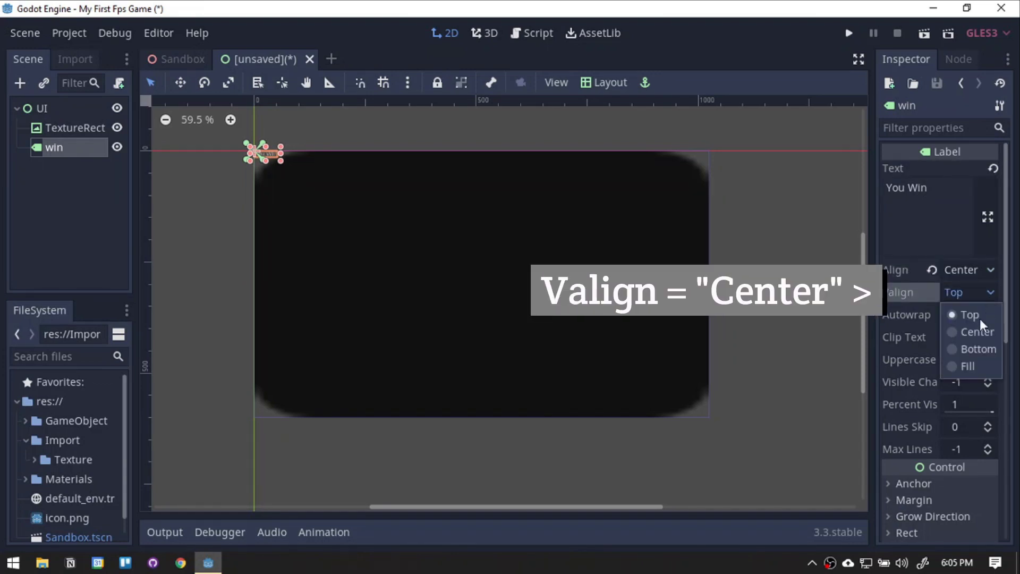
{"action": "left_click", "coordinate": [972, 333]}
{"action": "left_click", "coordinate": [615, 87]}
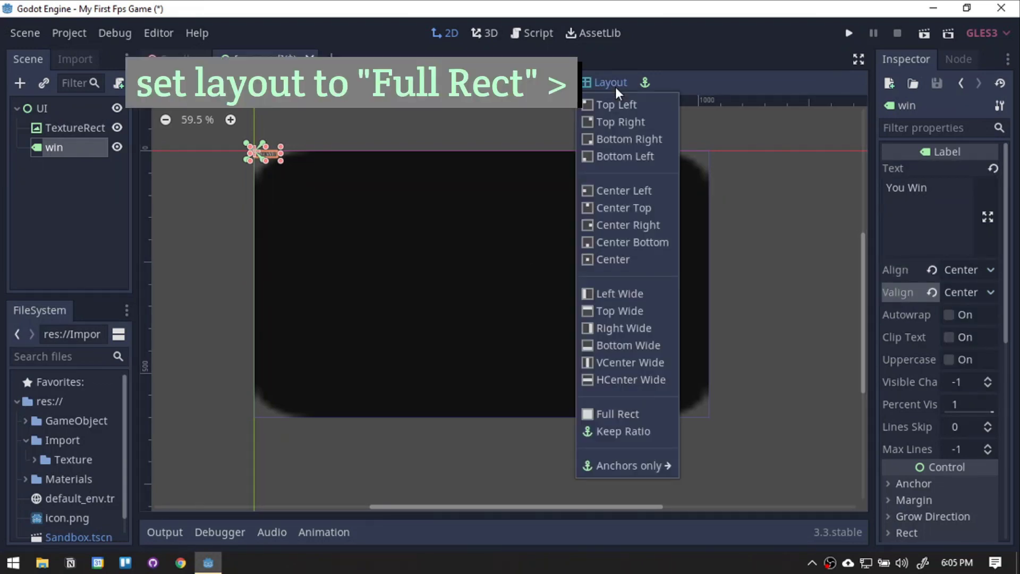
{"action": "left_click", "coordinate": [605, 414]}
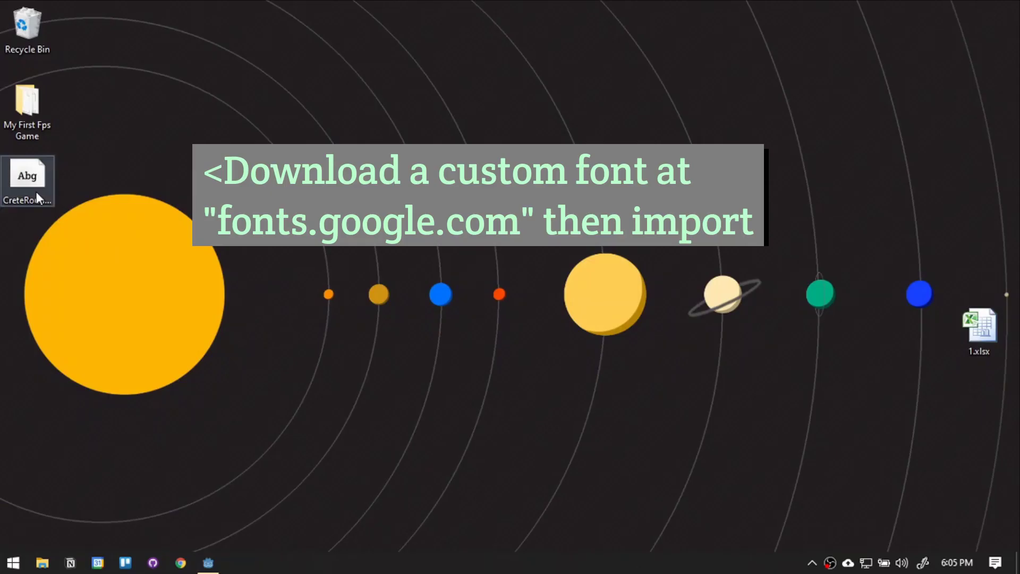
- Import the CreteRound font from the desktop into the project's Import folder and give the win label a new DynamicFont
{"action": "left_click_drag", "start_coordinate": [36, 192], "coordinate": [68, 448]}
{"action": "scroll", "coordinate": [992, 372], "scroll_direction": "down", "scroll_amount": 10}
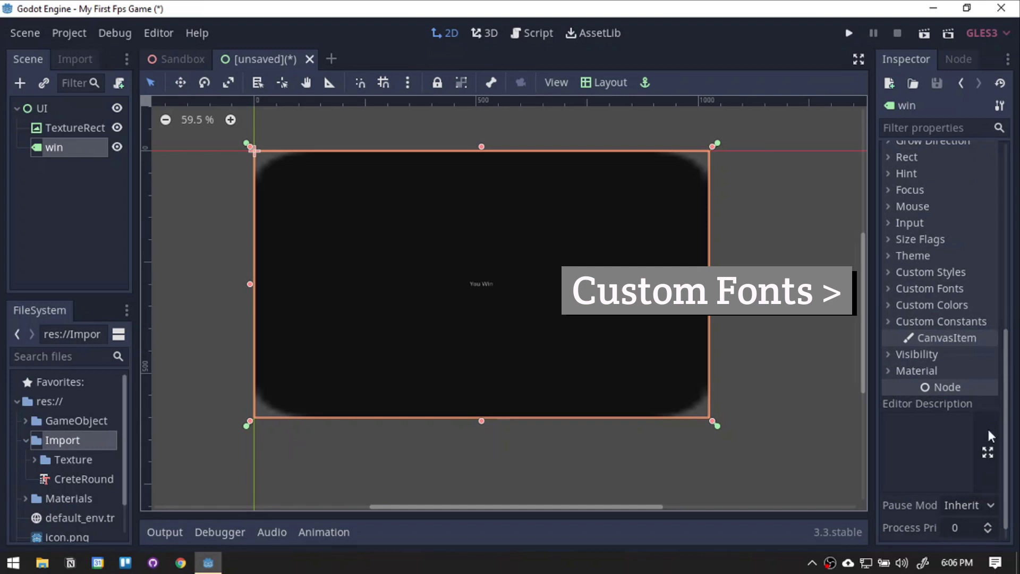
{"action": "left_click", "coordinate": [914, 289]}
{"action": "left_click", "coordinate": [966, 306]}
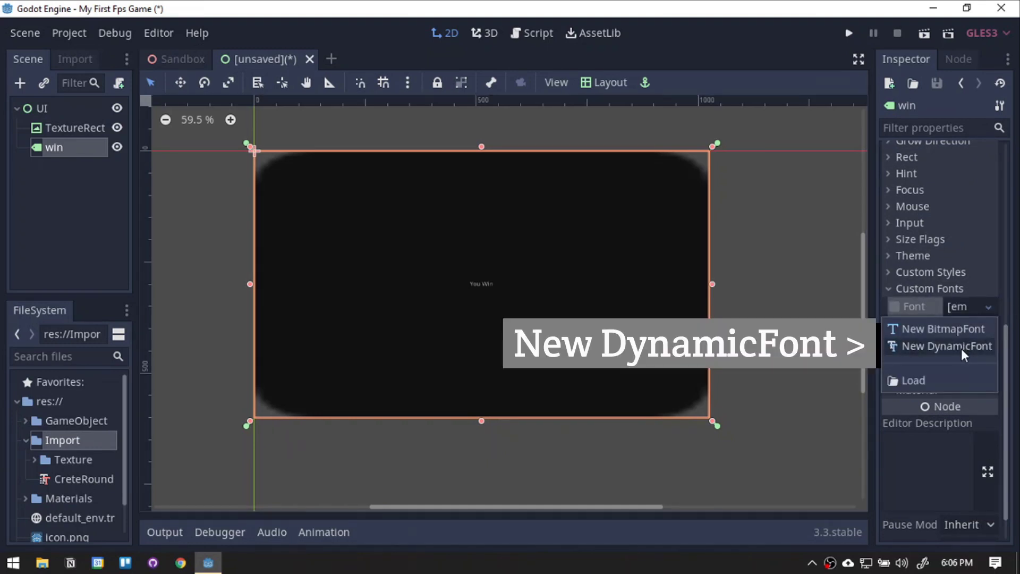
{"action": "left_click", "coordinate": [961, 346]}
- Assign the CreteRound font as the DynamicFont's font data and set its size to 100
{"action": "left_click", "coordinate": [959, 306]}
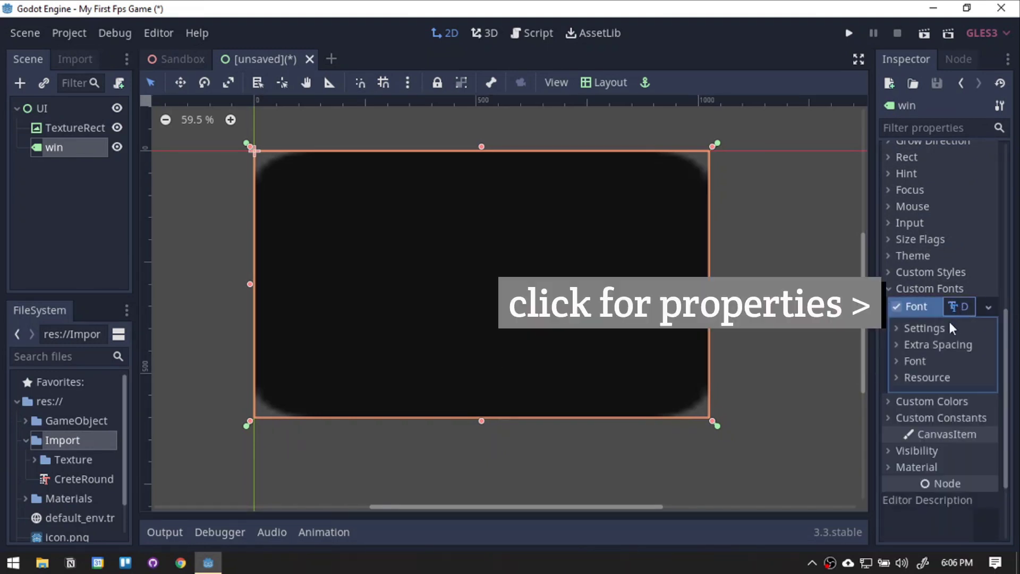
{"action": "left_click", "coordinate": [912, 361]}
{"action": "left_click_drag", "start_coordinate": [83, 479], "coordinate": [958, 381]}
{"action": "left_click", "coordinate": [925, 329]}
{"action": "left_click", "coordinate": [958, 346]}
{"action": "type", "text": "100"}
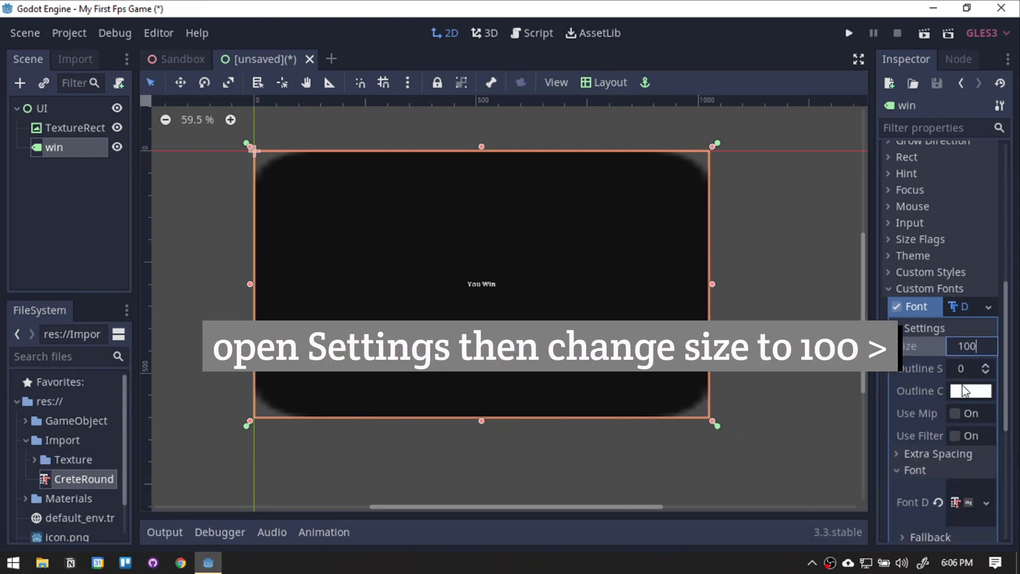
{"action": "key", "text": "Return"}
- Duplicate the win label and rename the copy gameover
{"action": "right_click", "coordinate": [72, 147]}
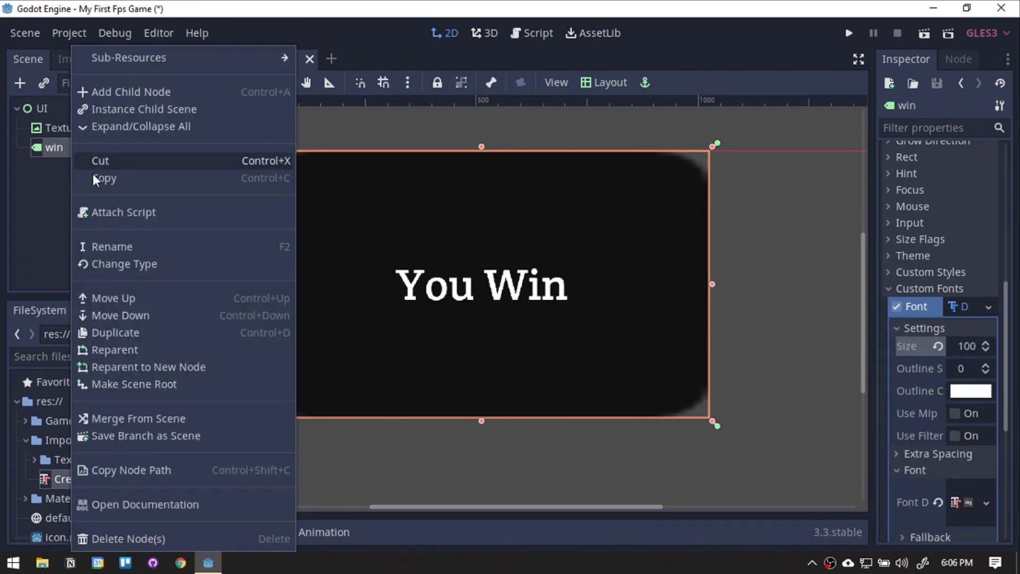
{"action": "left_click", "coordinate": [100, 332]}
{"action": "double_click", "coordinate": [58, 167]}
{"action": "type", "text": "gameover"}
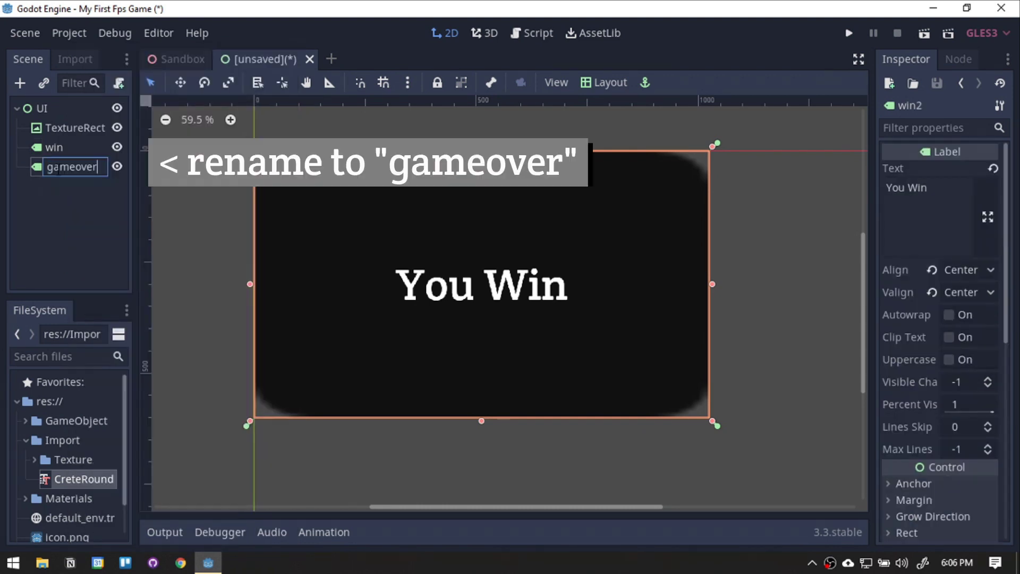
{"action": "key", "text": "Return"}
- Replace the gameover label's text with "Game Over"
{"action": "left_click", "coordinate": [898, 186]}
{"action": "left_click_drag", "start_coordinate": [935, 188], "coordinate": [833, 191]}
{"action": "type", "text": "Game Over"}
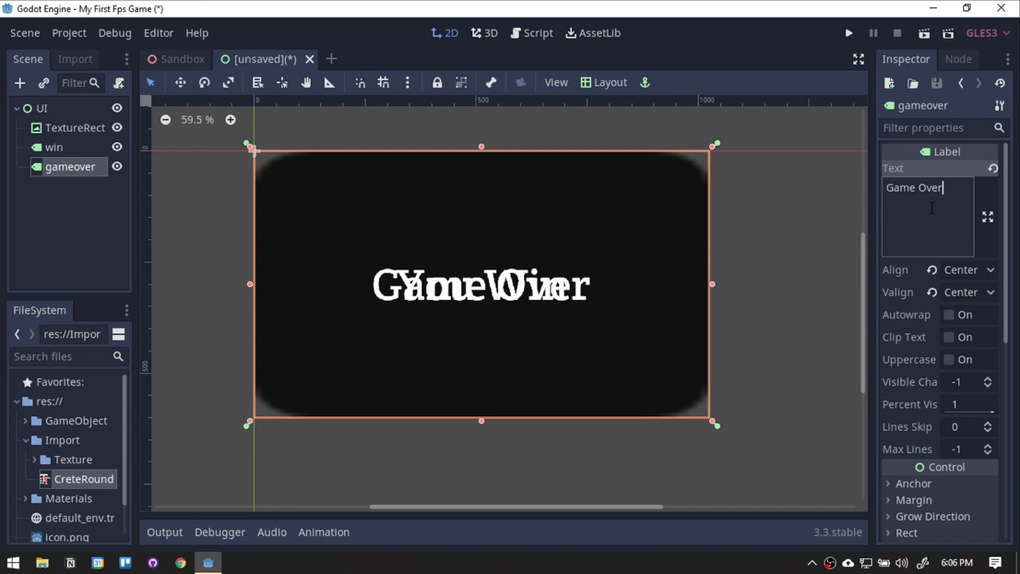
- Hide the gameover, win and TextureRect nodes and save the scene as UI.tscn in the GameObject/Actor/World folder
{"action": "left_click", "coordinate": [117, 167]}
{"action": "left_click", "coordinate": [117, 147]}
{"action": "left_click", "coordinate": [117, 131]}
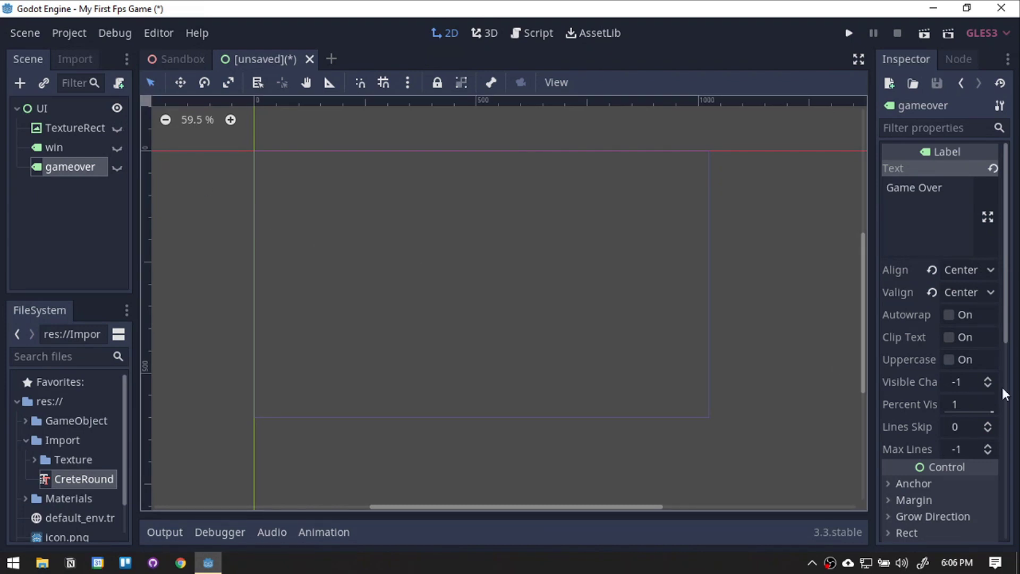
{"action": "key", "text": "ctrl+s"}
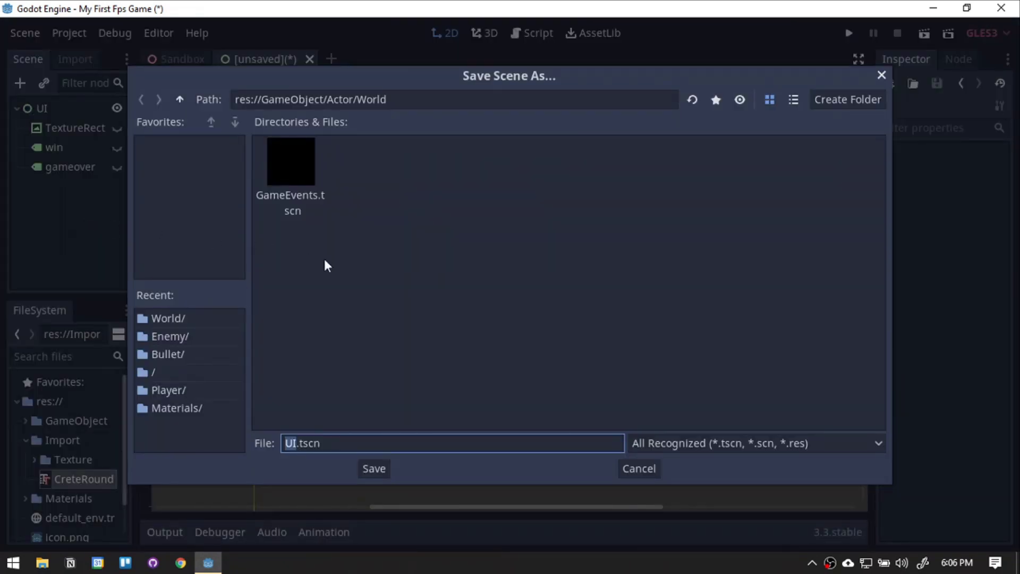
{"action": "left_click", "coordinate": [373, 467]}
- Attach a new script named UI.gd to the UI root node
{"action": "left_click", "coordinate": [64, 109]}
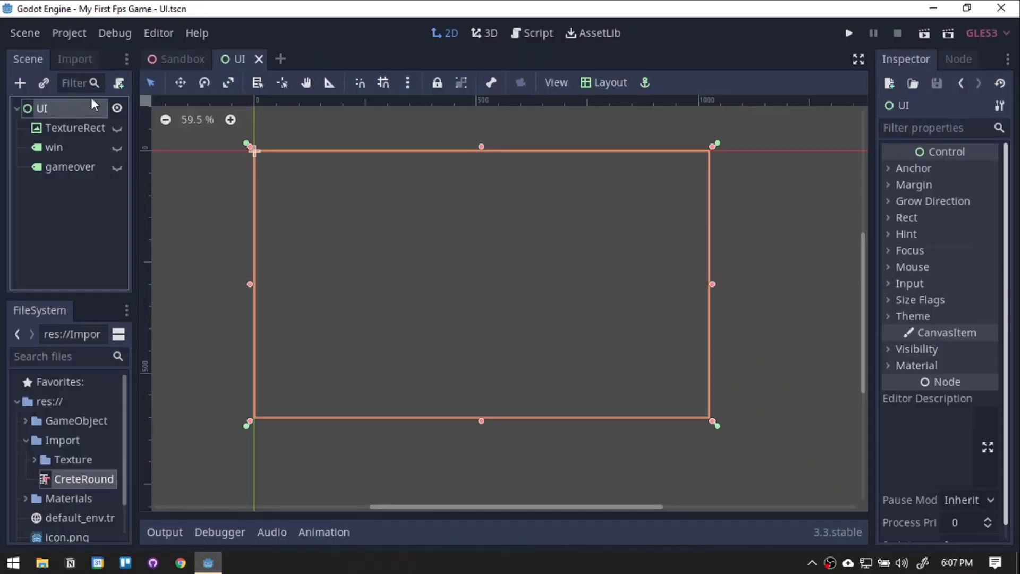
{"action": "left_click", "coordinate": [119, 83]}
{"action": "left_click", "coordinate": [457, 382]}
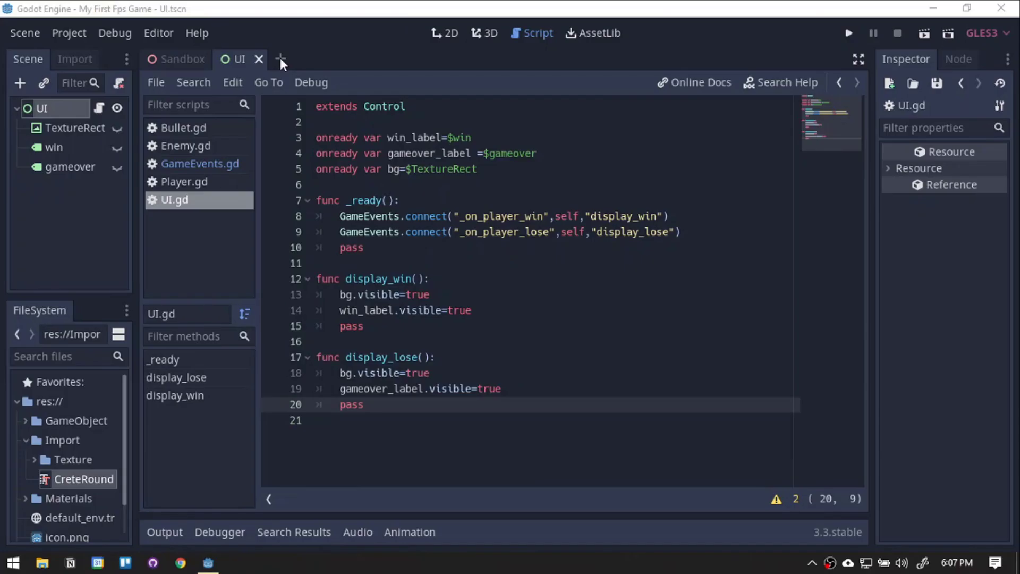
- Create a new scene with a StaticBody root node named Exit
{"action": "left_click", "coordinate": [279, 56]}
{"action": "left_click", "coordinate": [77, 194]}
{"action": "type", "text": "static"}
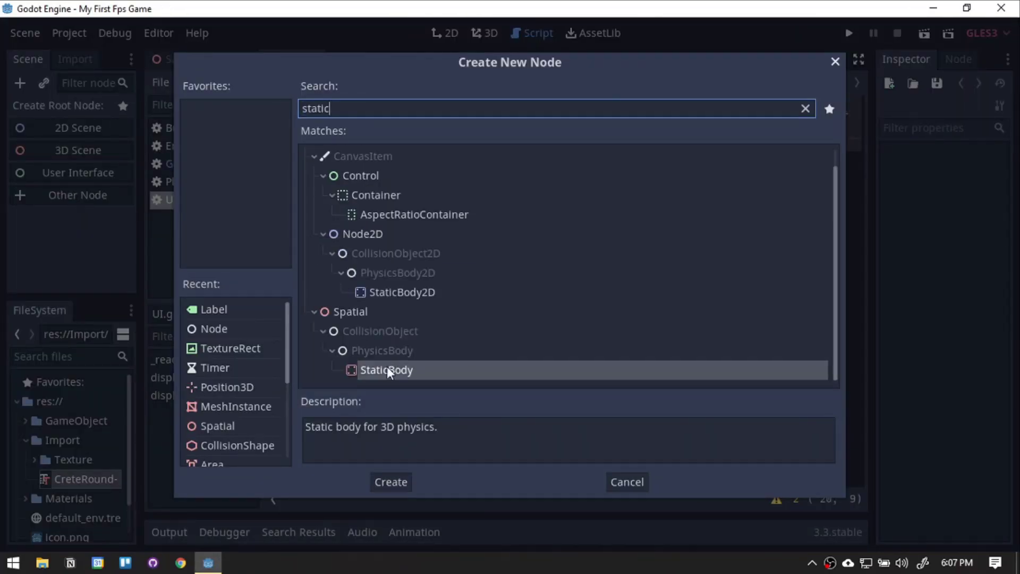
{"action": "double_click", "coordinate": [391, 372]}
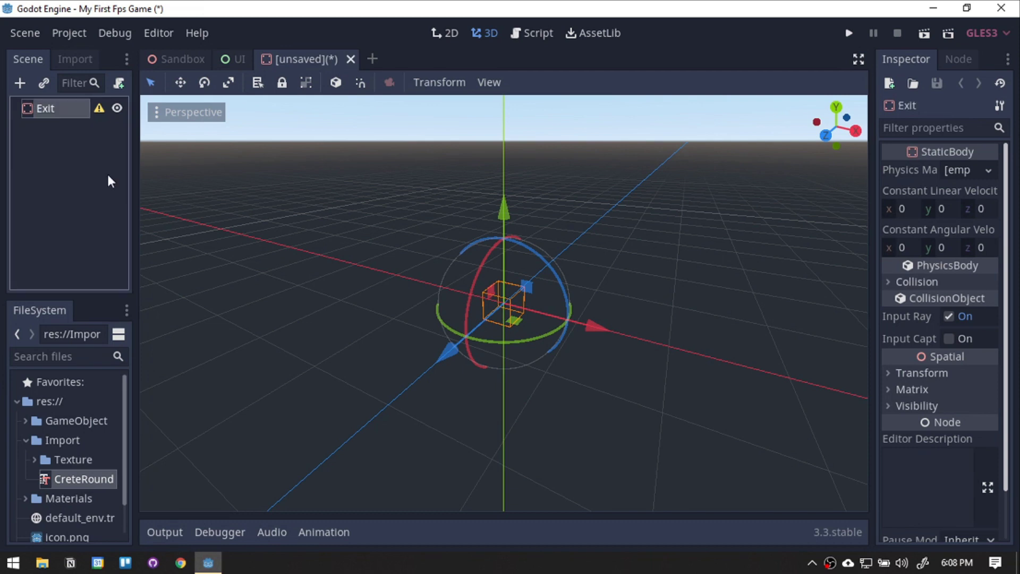
- Add a MeshInstance child to the Exit node and assign it a new cube mesh
{"action": "left_click", "coordinate": [20, 83]}
{"action": "type", "text": "mesh"}
{"action": "double_click", "coordinate": [384, 228]}
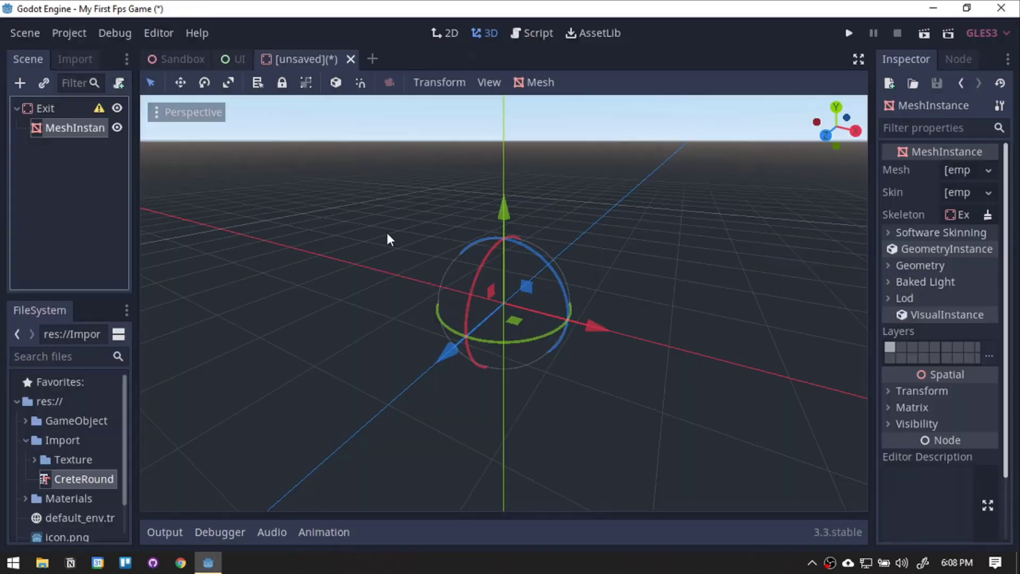
{"action": "left_click", "coordinate": [987, 170]}
{"action": "left_click", "coordinate": [946, 229]}
- Give the cube a new SpatialMaterial and set its Albedo color to bright green
{"action": "left_click", "coordinate": [910, 277]}
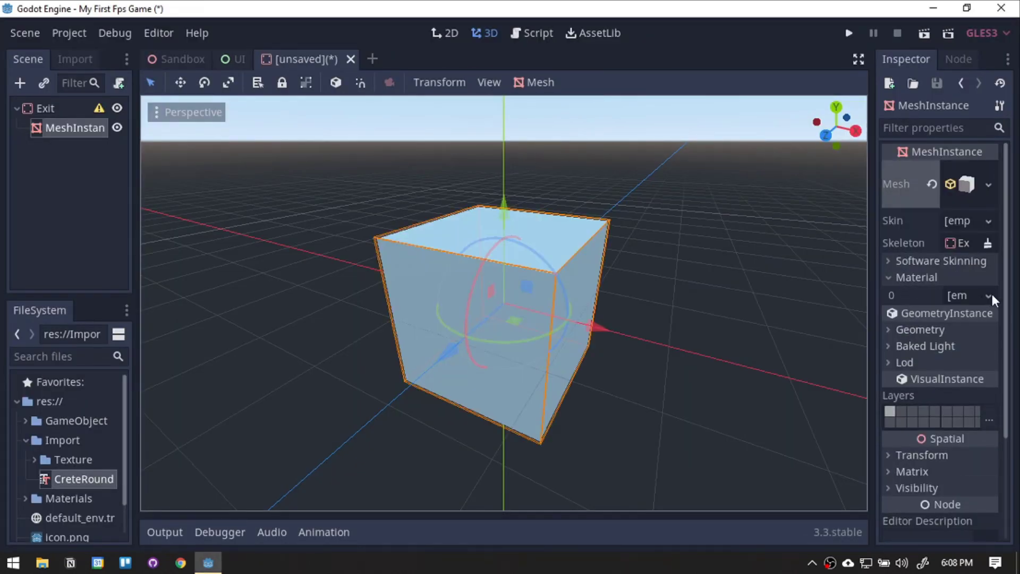
{"action": "left_click", "coordinate": [989, 294]}
{"action": "left_click", "coordinate": [975, 333]}
{"action": "left_click", "coordinate": [935, 308]}
{"action": "left_click", "coordinate": [919, 330]}
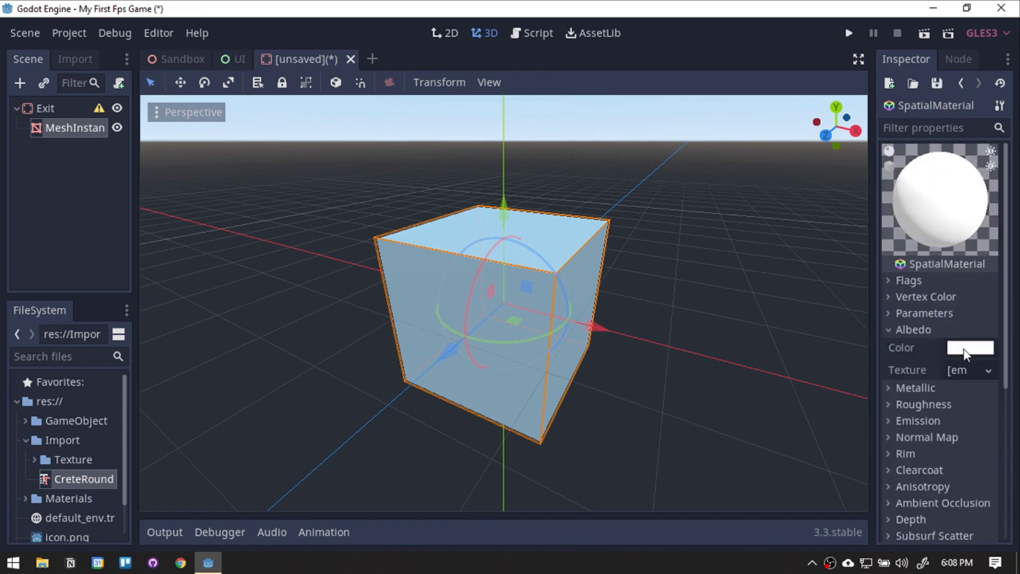
{"action": "left_click", "coordinate": [966, 348]}
{"action": "left_click_drag", "start_coordinate": [937, 83], "coordinate": [938, 79]}
{"action": "left_click_drag", "start_coordinate": [866, 65], "coordinate": [912, 17]}
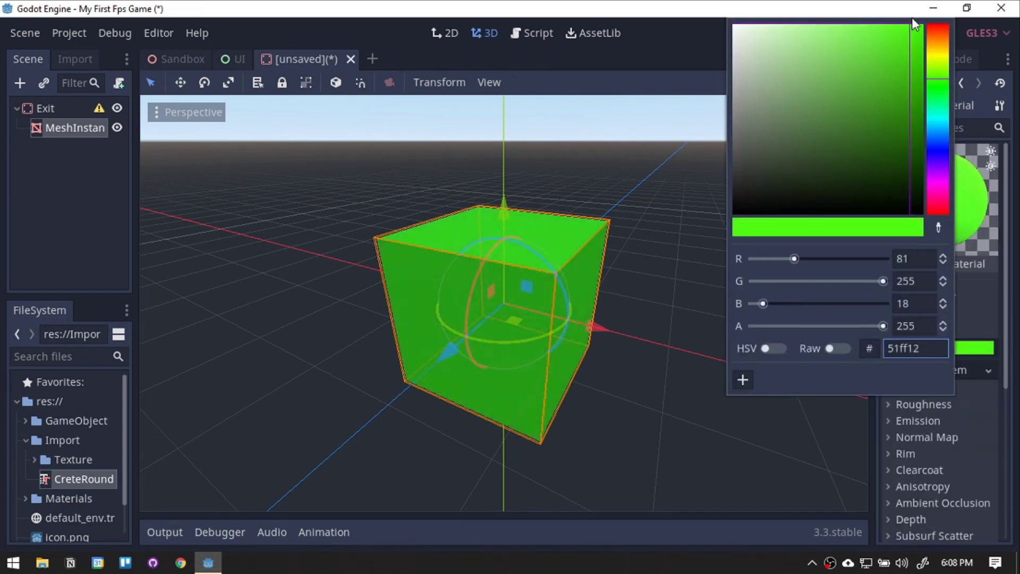
{"action": "left_click_drag", "start_coordinate": [912, 17], "coordinate": [920, 17]}
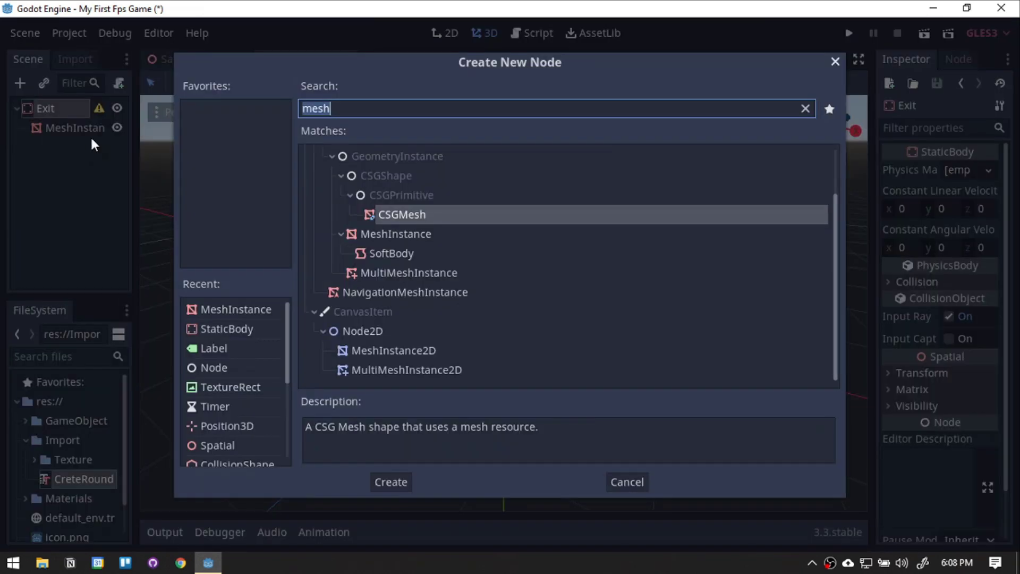
- Add a CollisionShape child to the Exit node with a new BoxShape
{"action": "type", "text": "colli"}
{"action": "double_click", "coordinate": [378, 244]}
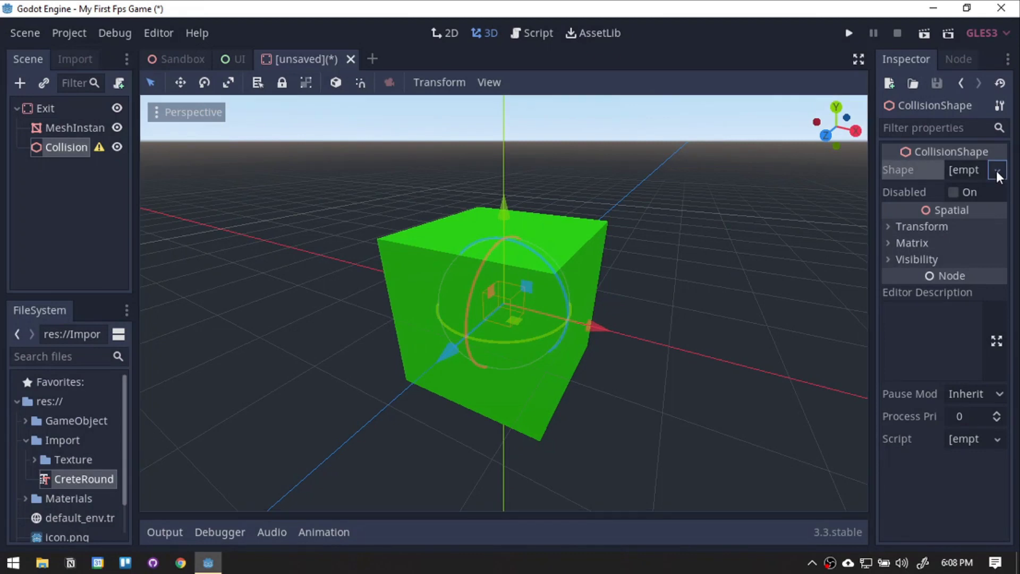
{"action": "left_click", "coordinate": [976, 170]}
{"action": "left_click", "coordinate": [903, 192]}
- Add an Area node as a child of the Exit node
{"action": "left_click", "coordinate": [45, 107]}
{"action": "key", "text": "ctrl+a"}
{"action": "type", "text": "area"}
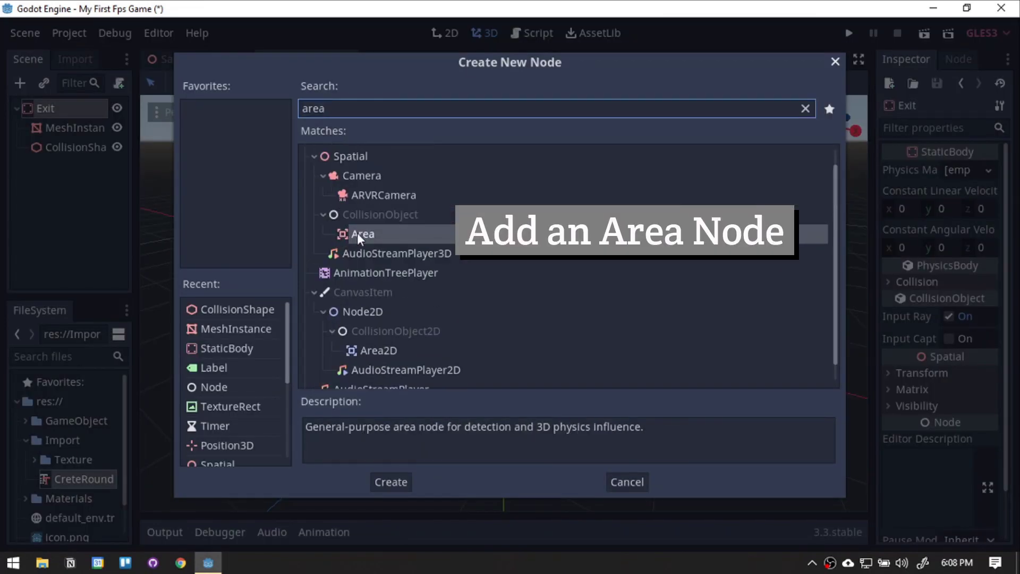
{"action": "double_click", "coordinate": [362, 233]}
- Add a CollisionShape child to the Area node and assign it a new BoxShape
{"action": "left_click", "coordinate": [20, 83]}
{"action": "type", "text": "coll"}
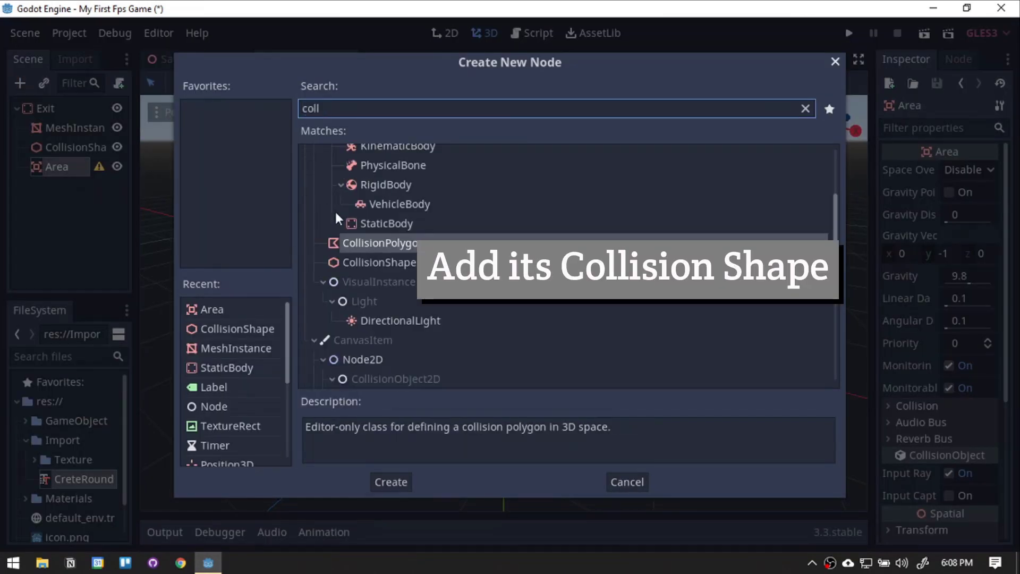
{"action": "double_click", "coordinate": [369, 266]}
{"action": "left_click", "coordinate": [995, 171]}
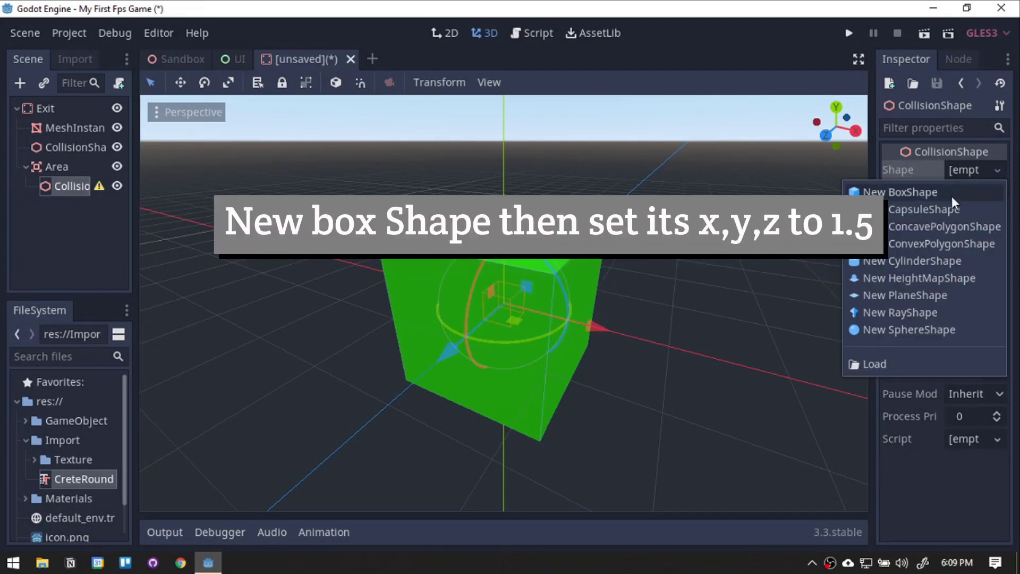
{"action": "left_click", "coordinate": [951, 195]}
- Set the Area's box shape extents to 1.5 in x, y and z
{"action": "left_click", "coordinate": [967, 173]}
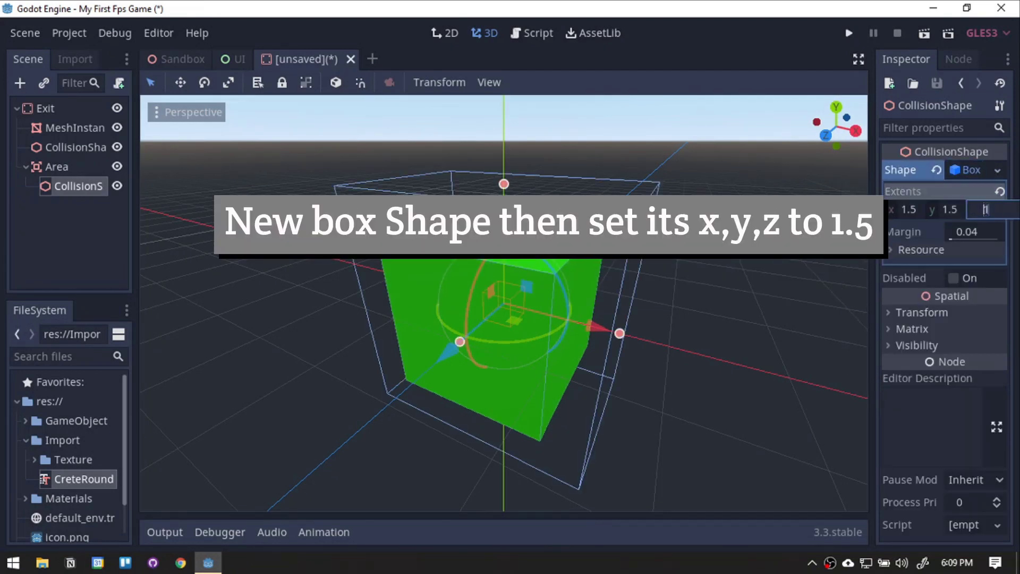
{"action": "type", "text": "1.5"}
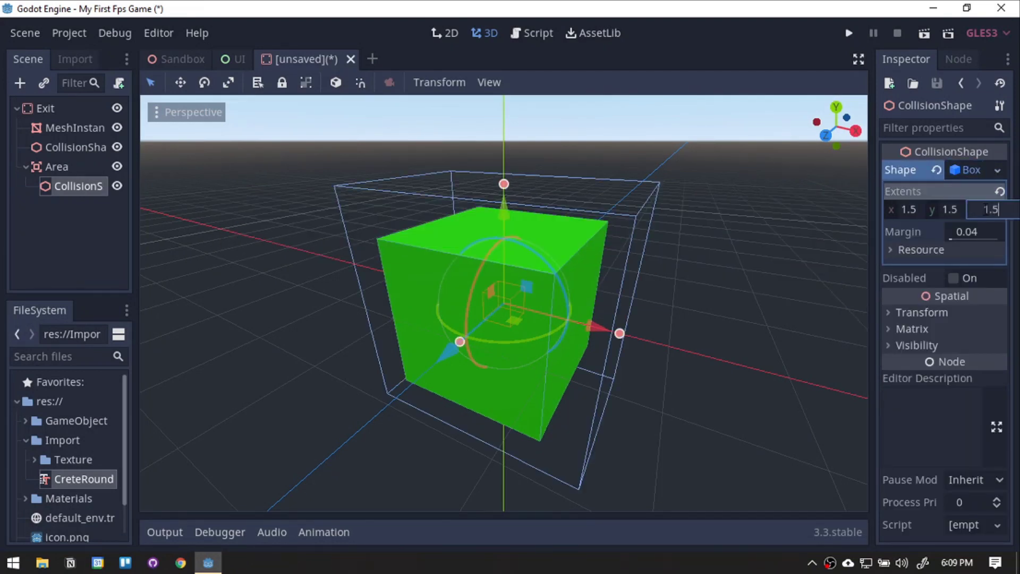
{"action": "key", "text": "Return"}
- Save the scene as Exit.tscn in the World folder and attach a new Exit.gd script to the Exit node
{"action": "left_click", "coordinate": [78, 234]}
{"action": "key", "text": "ctrl+s"}
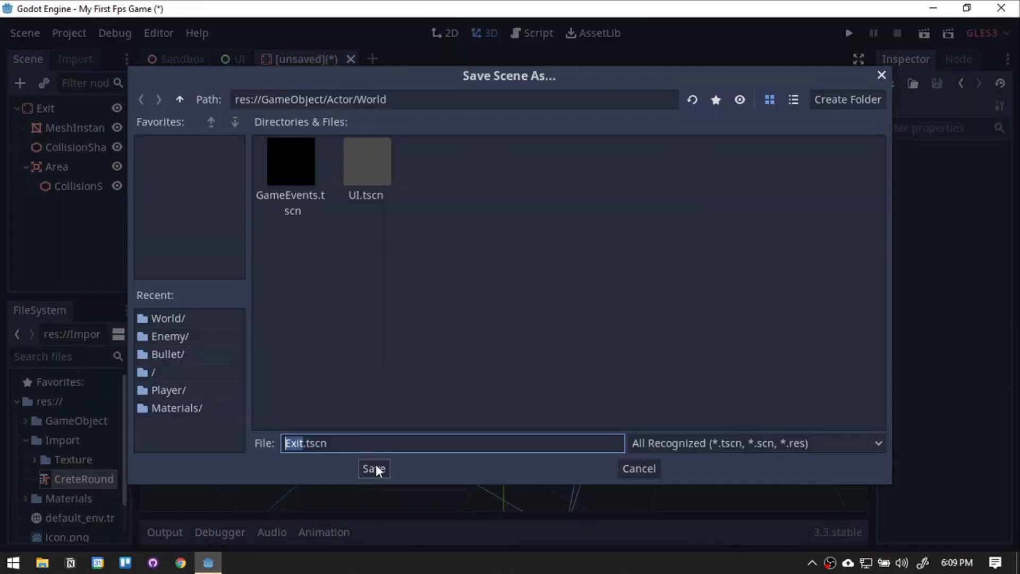
{"action": "left_click", "coordinate": [375, 469]}
{"action": "left_click", "coordinate": [119, 84]}
{"action": "left_click", "coordinate": [454, 382]}
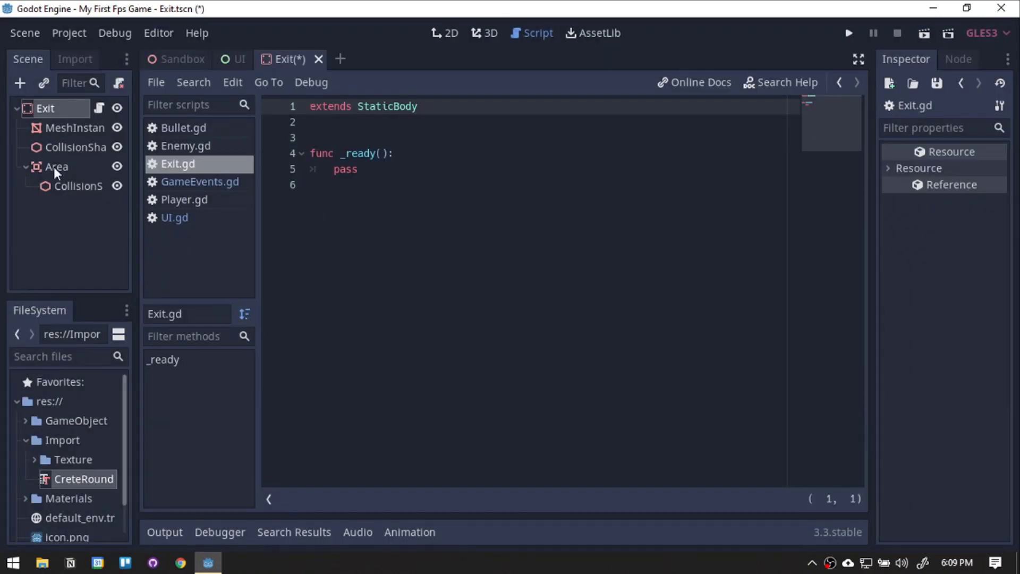
- Connect the Area node's body_entered signal to the Exit script as _on_Area_body_entered
{"action": "left_click", "coordinate": [58, 168]}
{"action": "left_click", "coordinate": [958, 59]}
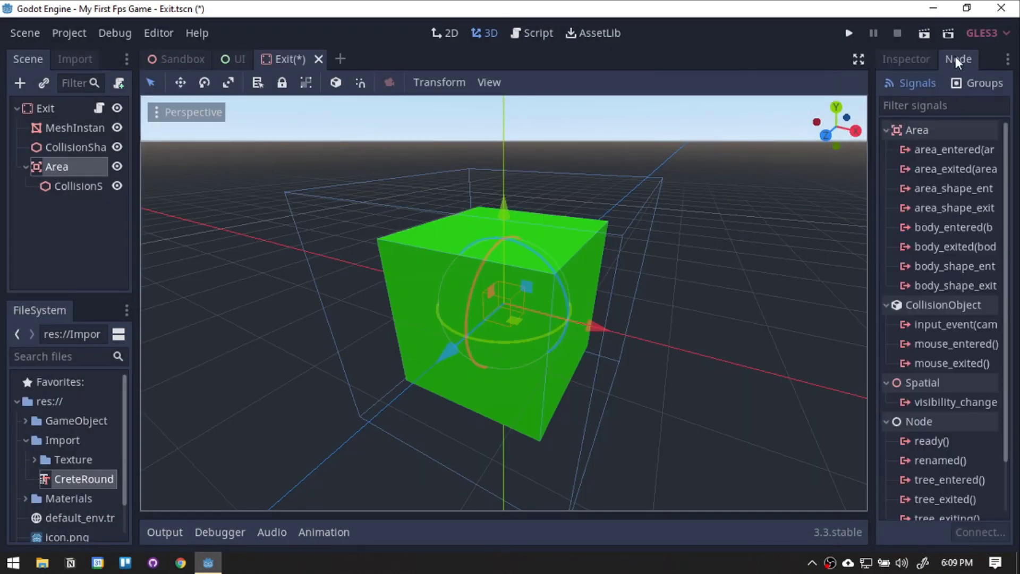
{"action": "double_click", "coordinate": [941, 228]}
{"action": "left_click", "coordinate": [433, 456]}
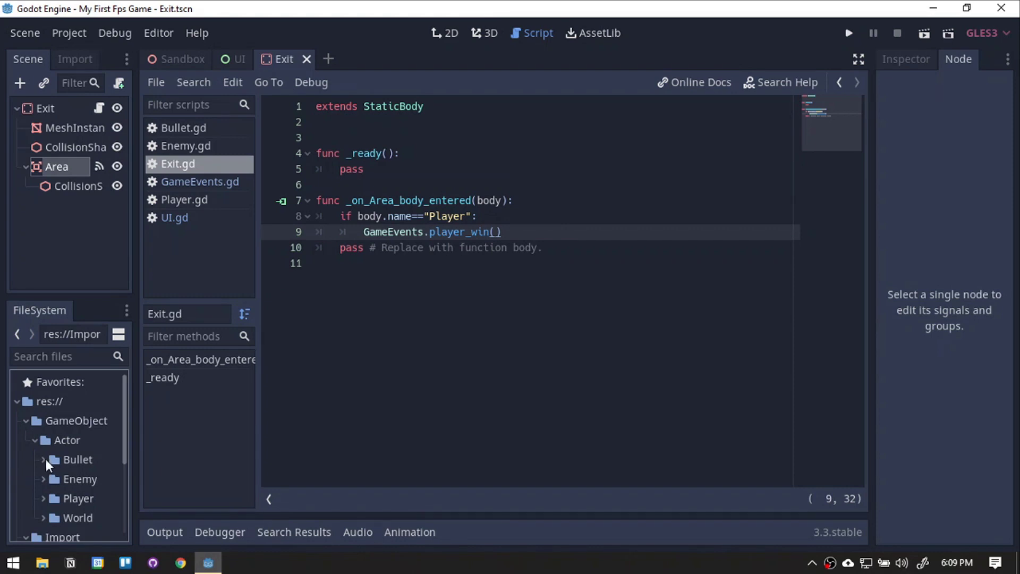
- Open the Bullet.gd script from the GameObject/Actor/Bullet folder
{"action": "left_click", "coordinate": [45, 460]}
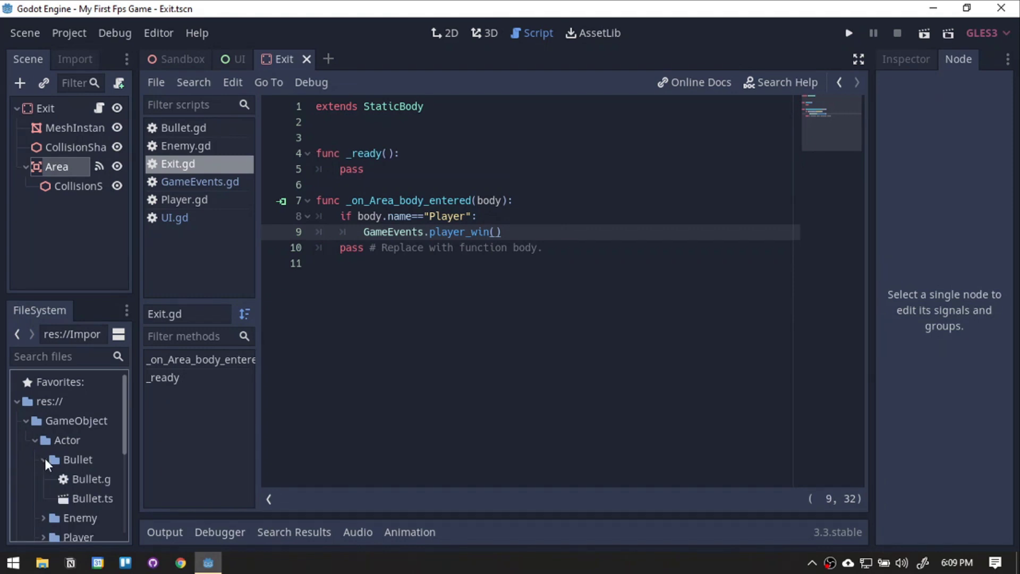
{"action": "double_click", "coordinate": [88, 479]}
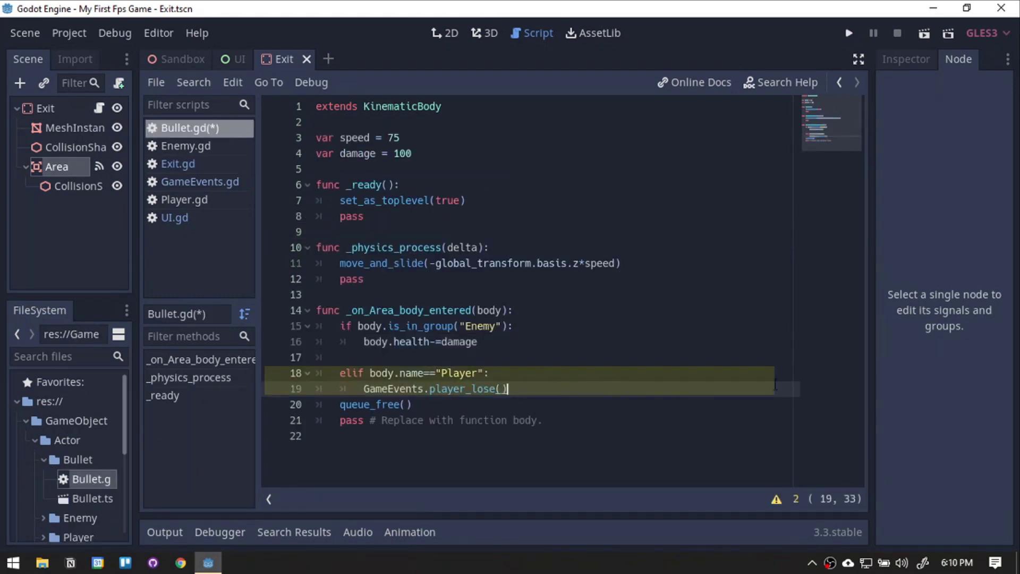
- In Player.gd's _ready function, connect the GameEvents signals _on_player_lose and _on_player_win to disable_movements on self
{"action": "left_click", "coordinate": [44, 537]}
{"action": "scroll", "coordinate": [88, 504], "scroll_direction": "down", "scroll_amount": 2}
{"action": "double_click", "coordinate": [88, 503]}
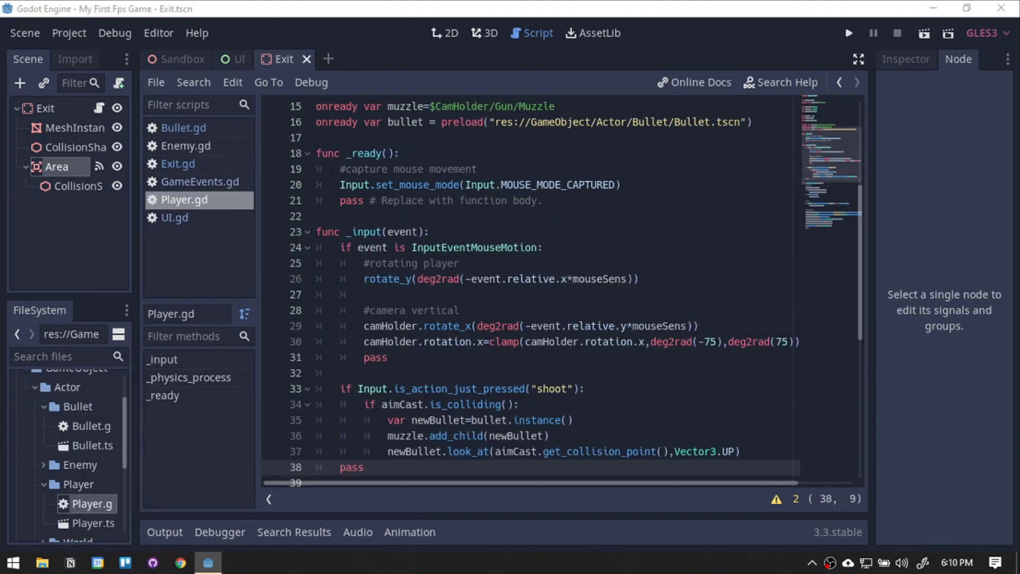
{"action": "left_click", "coordinate": [635, 185]}
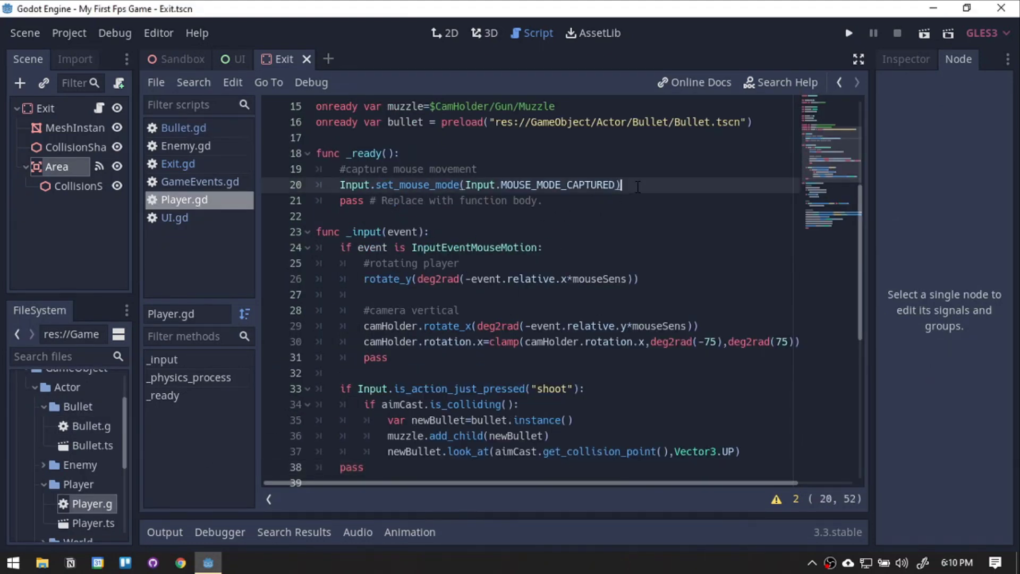
{"action": "key", "text": "Return"}
{"action": "key", "text": "Return"}
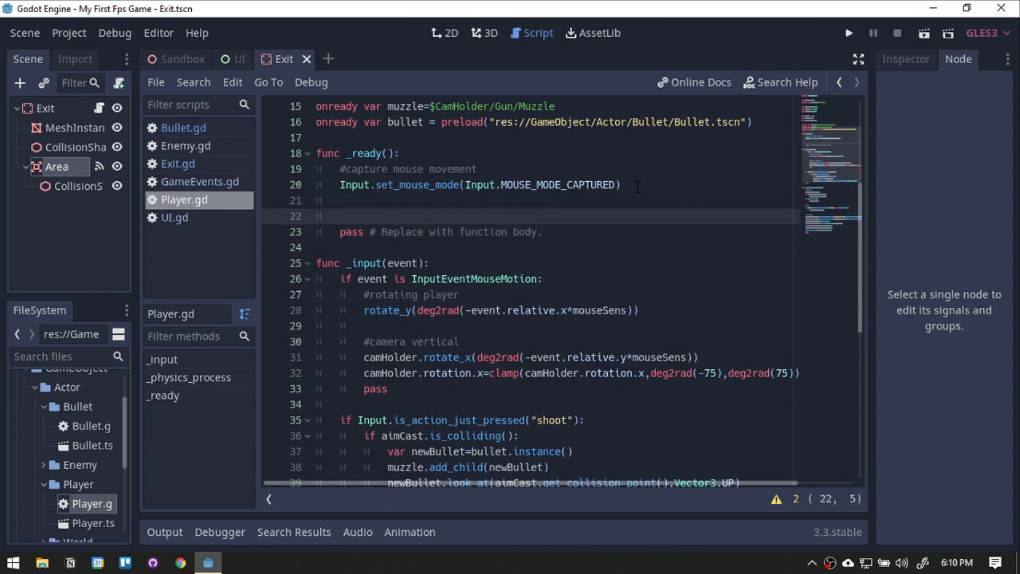
{"action": "type", "text": "GameEvents.connect(\"_on_player_lose\",self,\"disable_movements\") \tGameEvents.connect(\"_on_player_win\",self,\"disable_movements\")"}
- Add a disable_movements function at the end of Player.gd that calls set_physics_process(false) and set_process_input(false)
{"action": "left_click", "coordinate": [627, 248]}
{"action": "left_click_drag", "start_coordinate": [860, 282], "coordinate": [854, 448]}
{"action": "left_click", "coordinate": [430, 465]}
{"action": "type", "text": "func disable_movements(): \tset_physics_process(false) \tset_process_input(false) \tpass"}
{"action": "scroll", "coordinate": [472, 403], "scroll_direction": "down", "scroll_amount": 1}
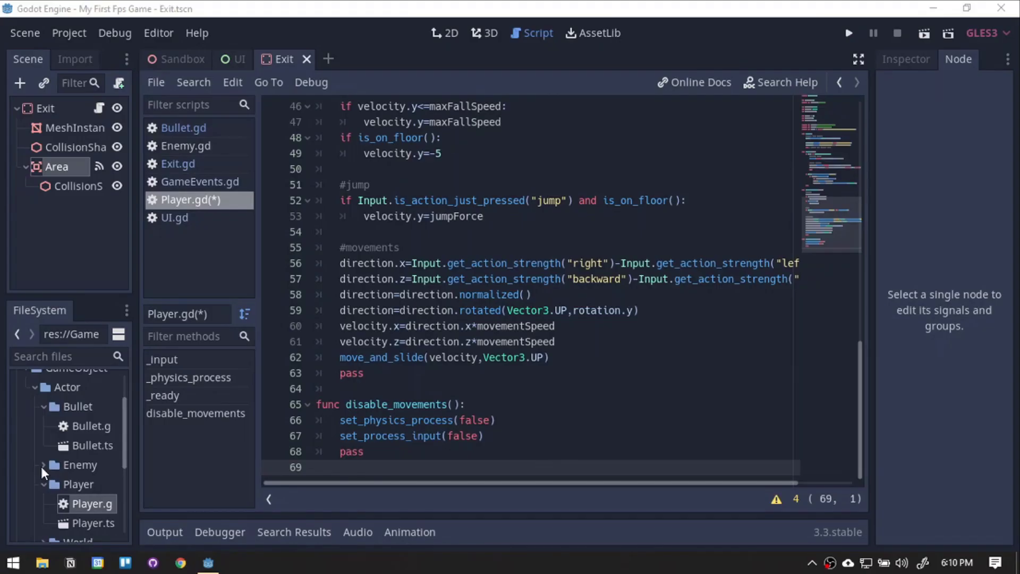
- In Enemy.gd, connect the GameEvents signals _on_player_lose and _on_player_win to disable_movements on self
{"action": "left_click", "coordinate": [44, 466]}
{"action": "double_click", "coordinate": [92, 487]}
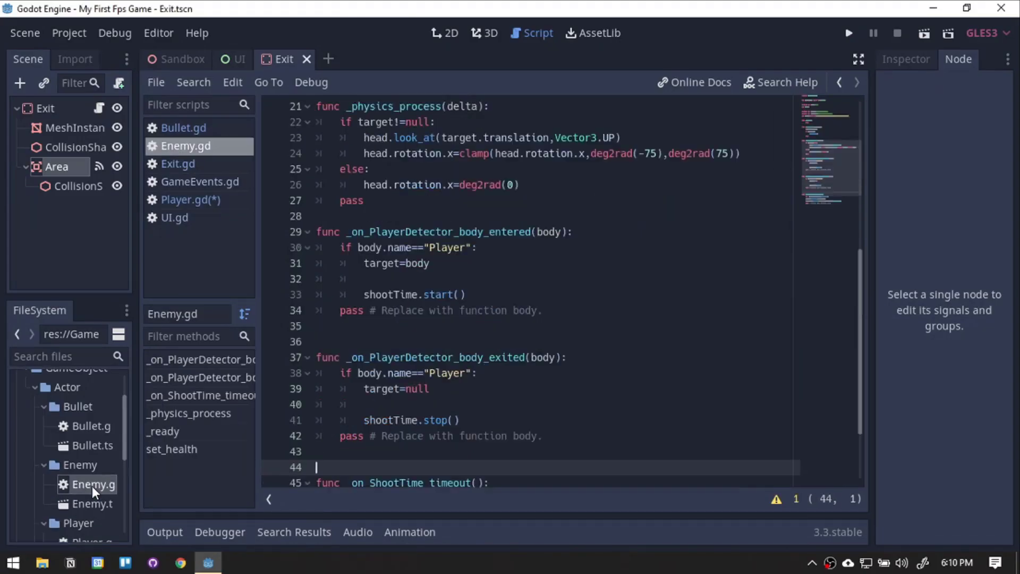
{"action": "type", "text": "GameEvents.connect(\"_on_player_lose\",self,\"disable_movements\") \tGameEvents.connect(\"_on_player_win\",self,\"disable_movements\")"}
- Add a disable_movements function at the end of Enemy.gd that calls shootTime.stop()
{"action": "left_click", "coordinate": [535, 473]}
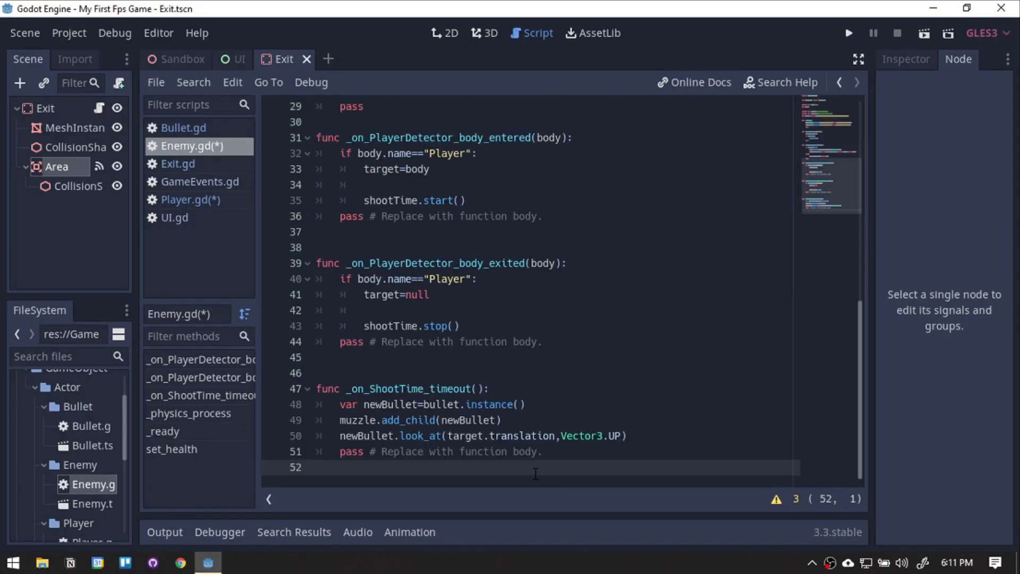
{"action": "key", "text": "Return"}
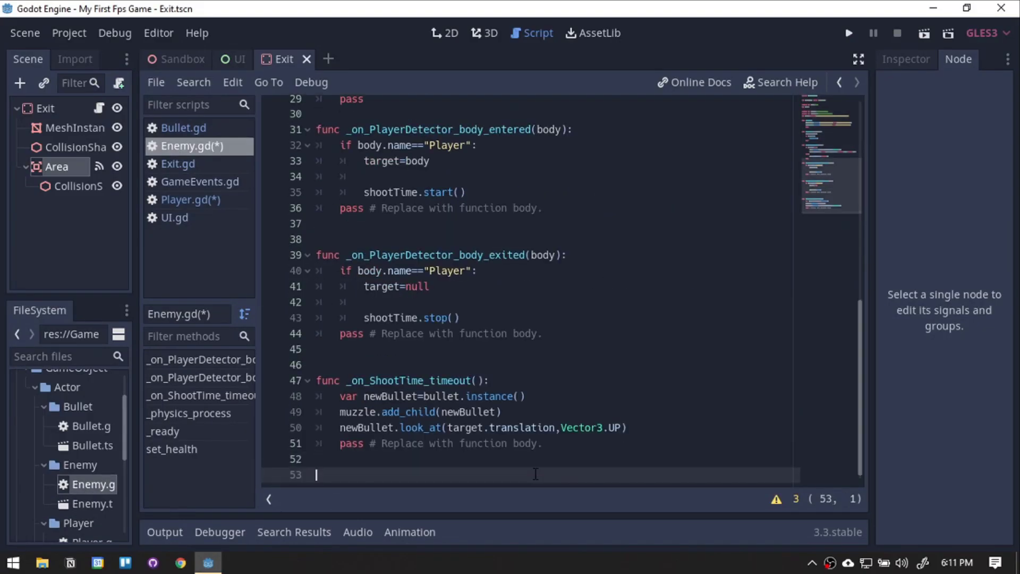
{"action": "type", "text": "func disable_movements(): \tshootTime.stop() \tpass"}
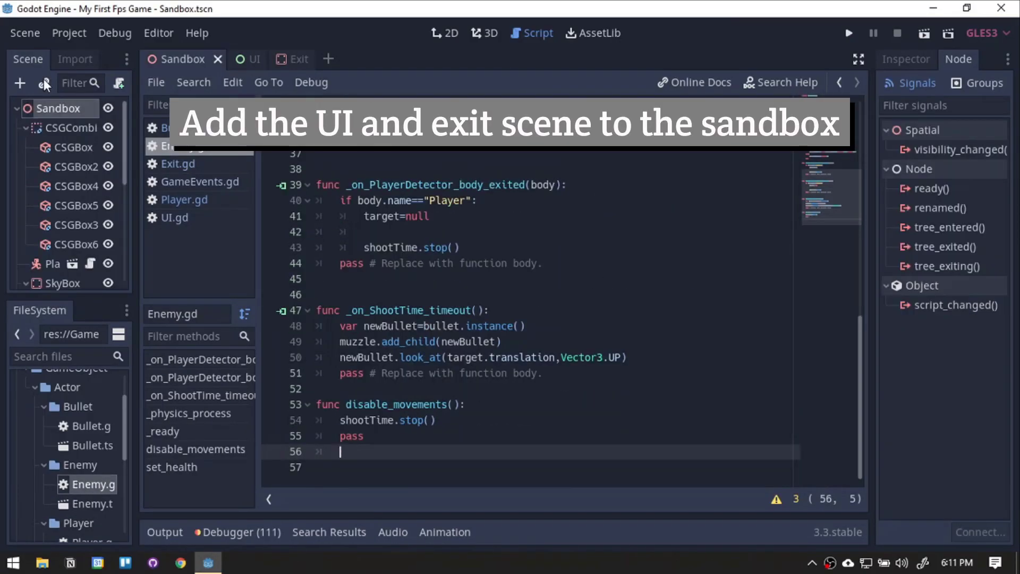
- Instance the UI and Exit scenes as children of the Sandbox root node
{"action": "left_click", "coordinate": [43, 79]}
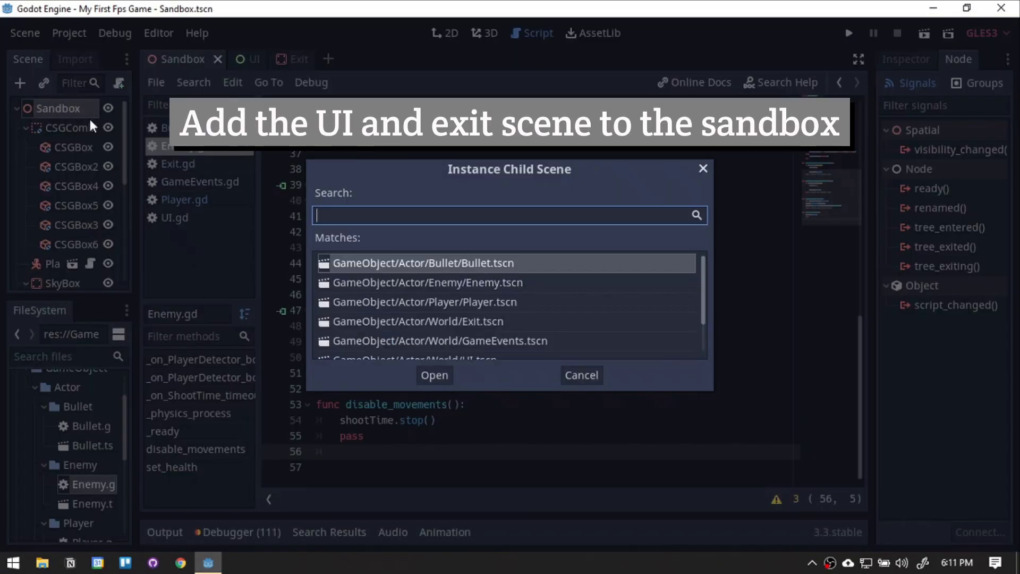
{"action": "type", "text": "ui"}
{"action": "key", "text": "Return"}
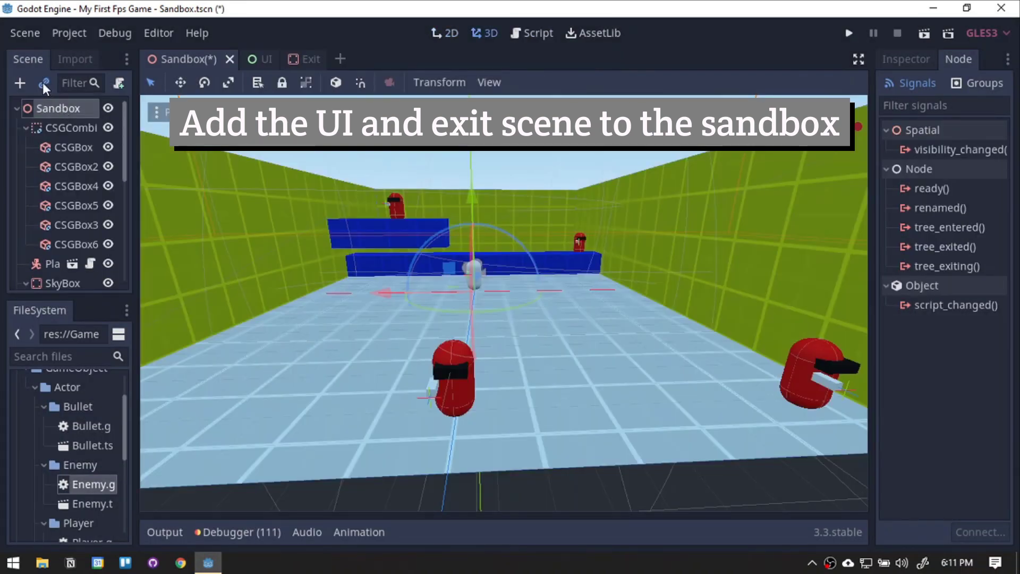
{"action": "left_click", "coordinate": [44, 82]}
{"action": "type", "text": "exit"}
{"action": "left_click", "coordinate": [425, 374]}
- Position the Exit block in the arena behind the blue barriers, adjusting its height above the floor
{"action": "scroll", "coordinate": [427, 330], "scroll_direction": "down", "scroll_amount": 10}
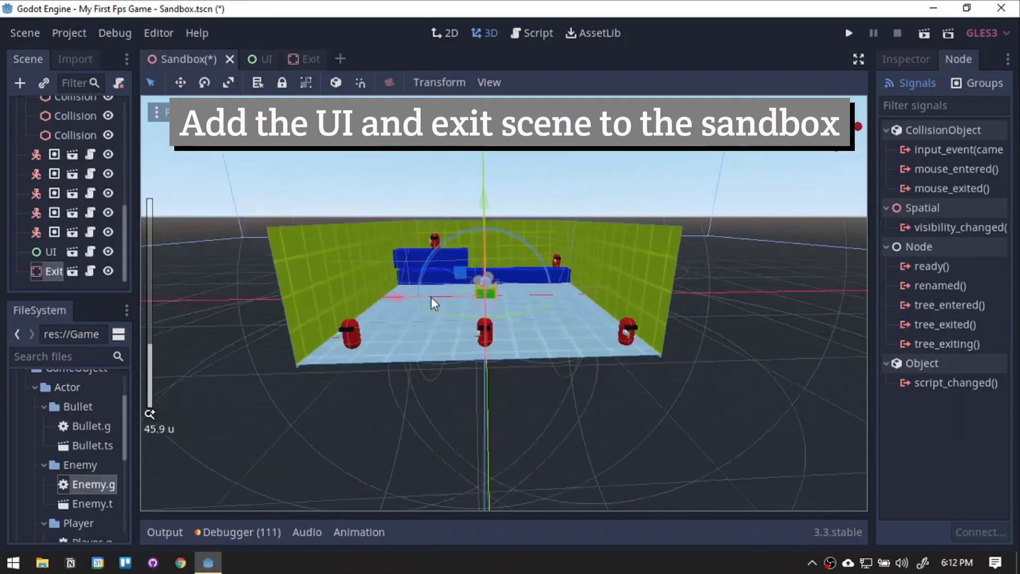
{"action": "scroll", "coordinate": [440, 346], "scroll_direction": "up", "scroll_amount": 2}
{"action": "scroll", "coordinate": [405, 240], "scroll_direction": "up", "scroll_amount": 6}
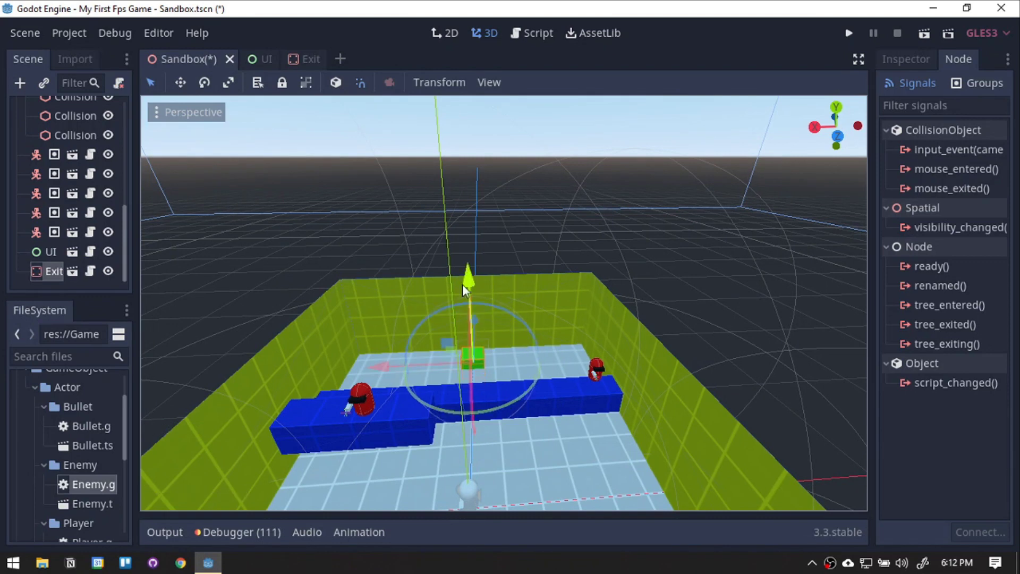
{"action": "left_click_drag", "start_coordinate": [462, 284], "coordinate": [461, 277]}
{"action": "mouse_move", "coordinate": [511, 394]}
{"action": "middle_mouse_down"}
{"action": "mouse_move", "coordinate": [512, 354]}
{"action": "mouse_move", "coordinate": [513, 398]}
{"action": "middle_mouse_up"}
- Run the game, restart it during play, and move the player over the blue barrier towards the green exit block
{"action": "left_click", "coordinate": [850, 33]}
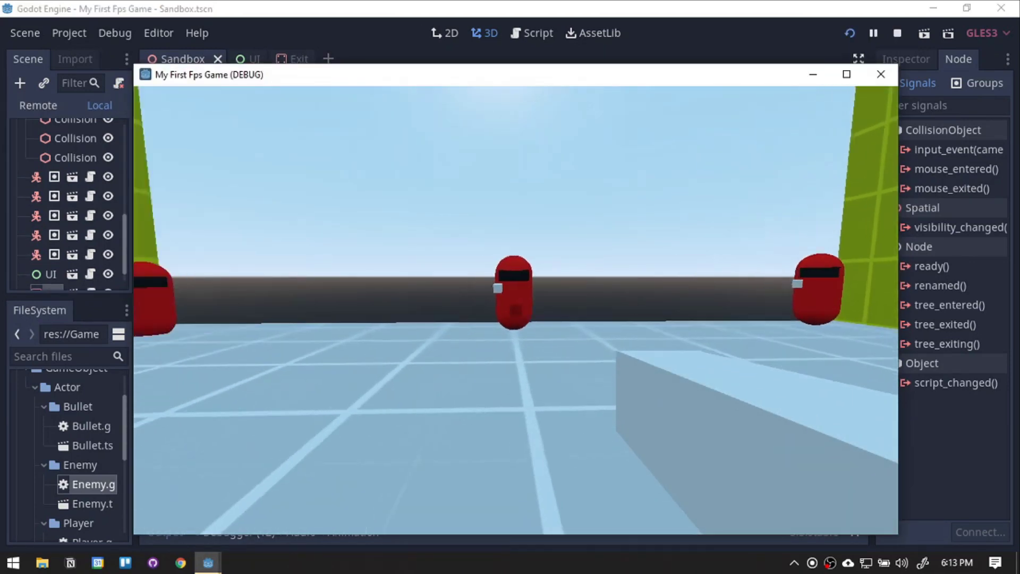
{"action": "key", "text": "r"}
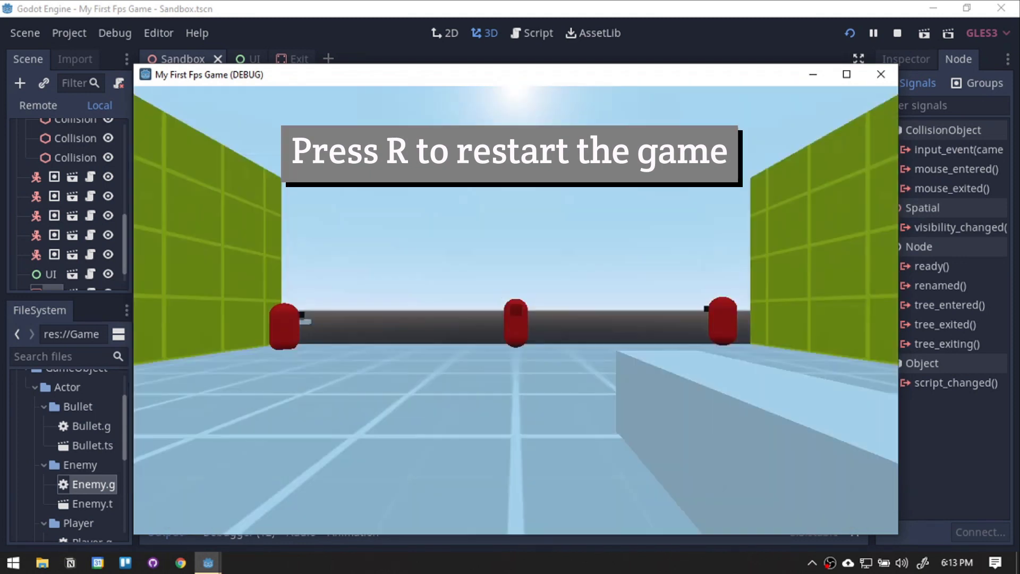
{"action": "key", "text": "w"}
{"action": "key", "text": "space"}
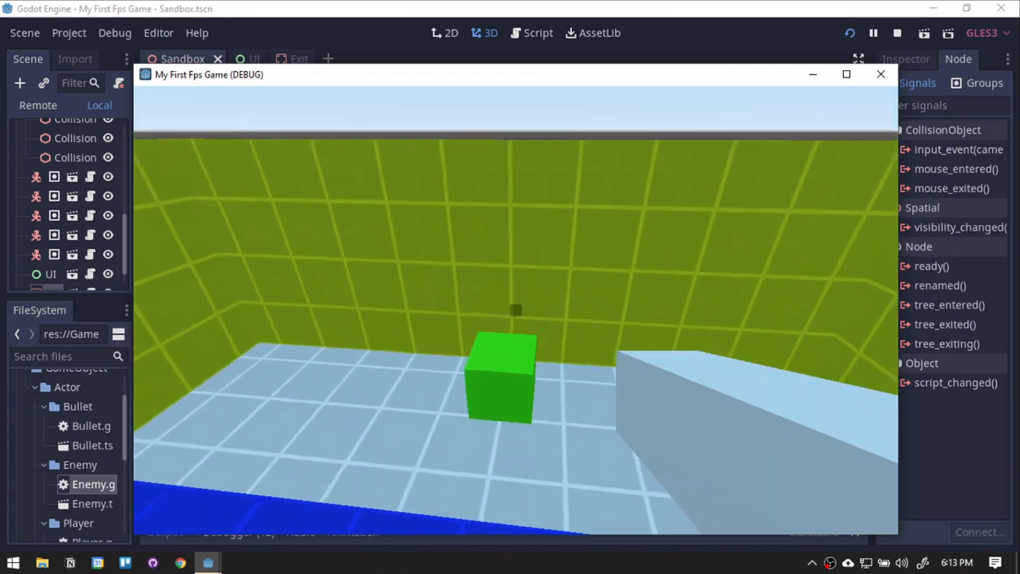